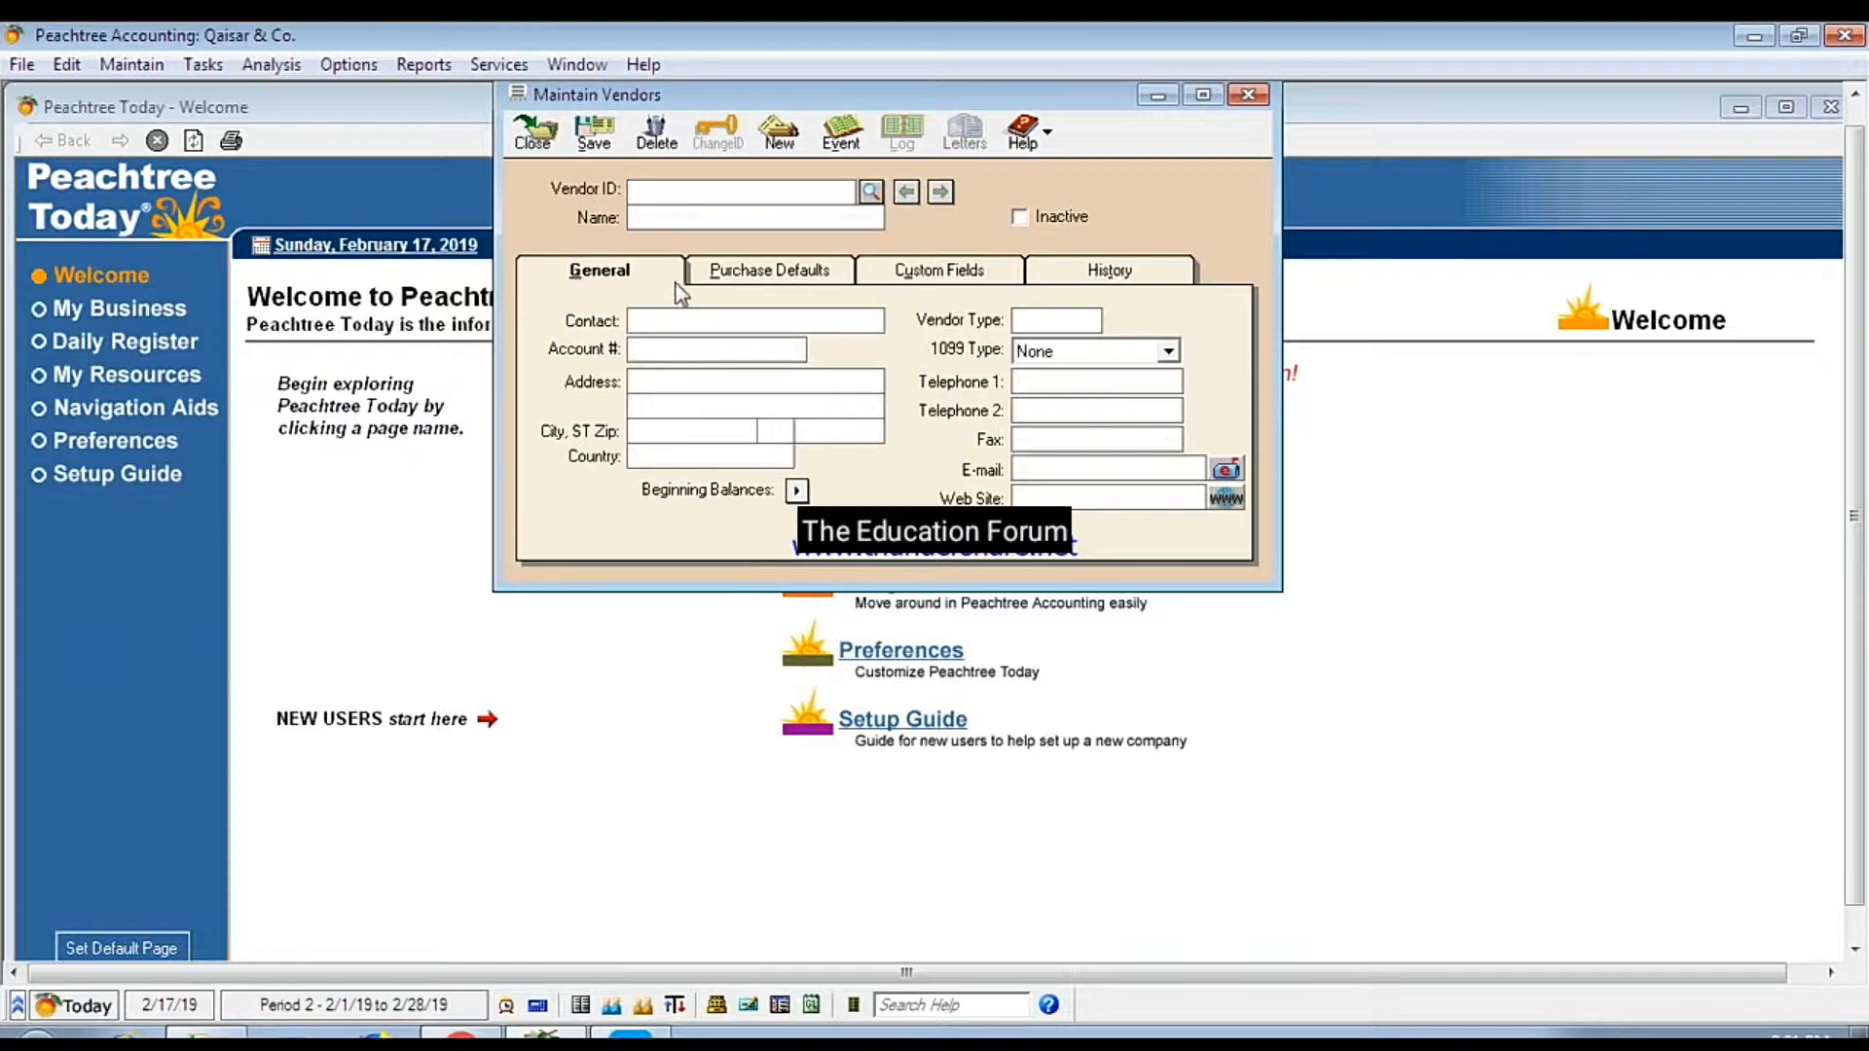
Step: Open a new employee/sales rep record from the purchase rep field in the vendor's purchase defaults
{"action": "left_click", "coordinate": [768, 278]}
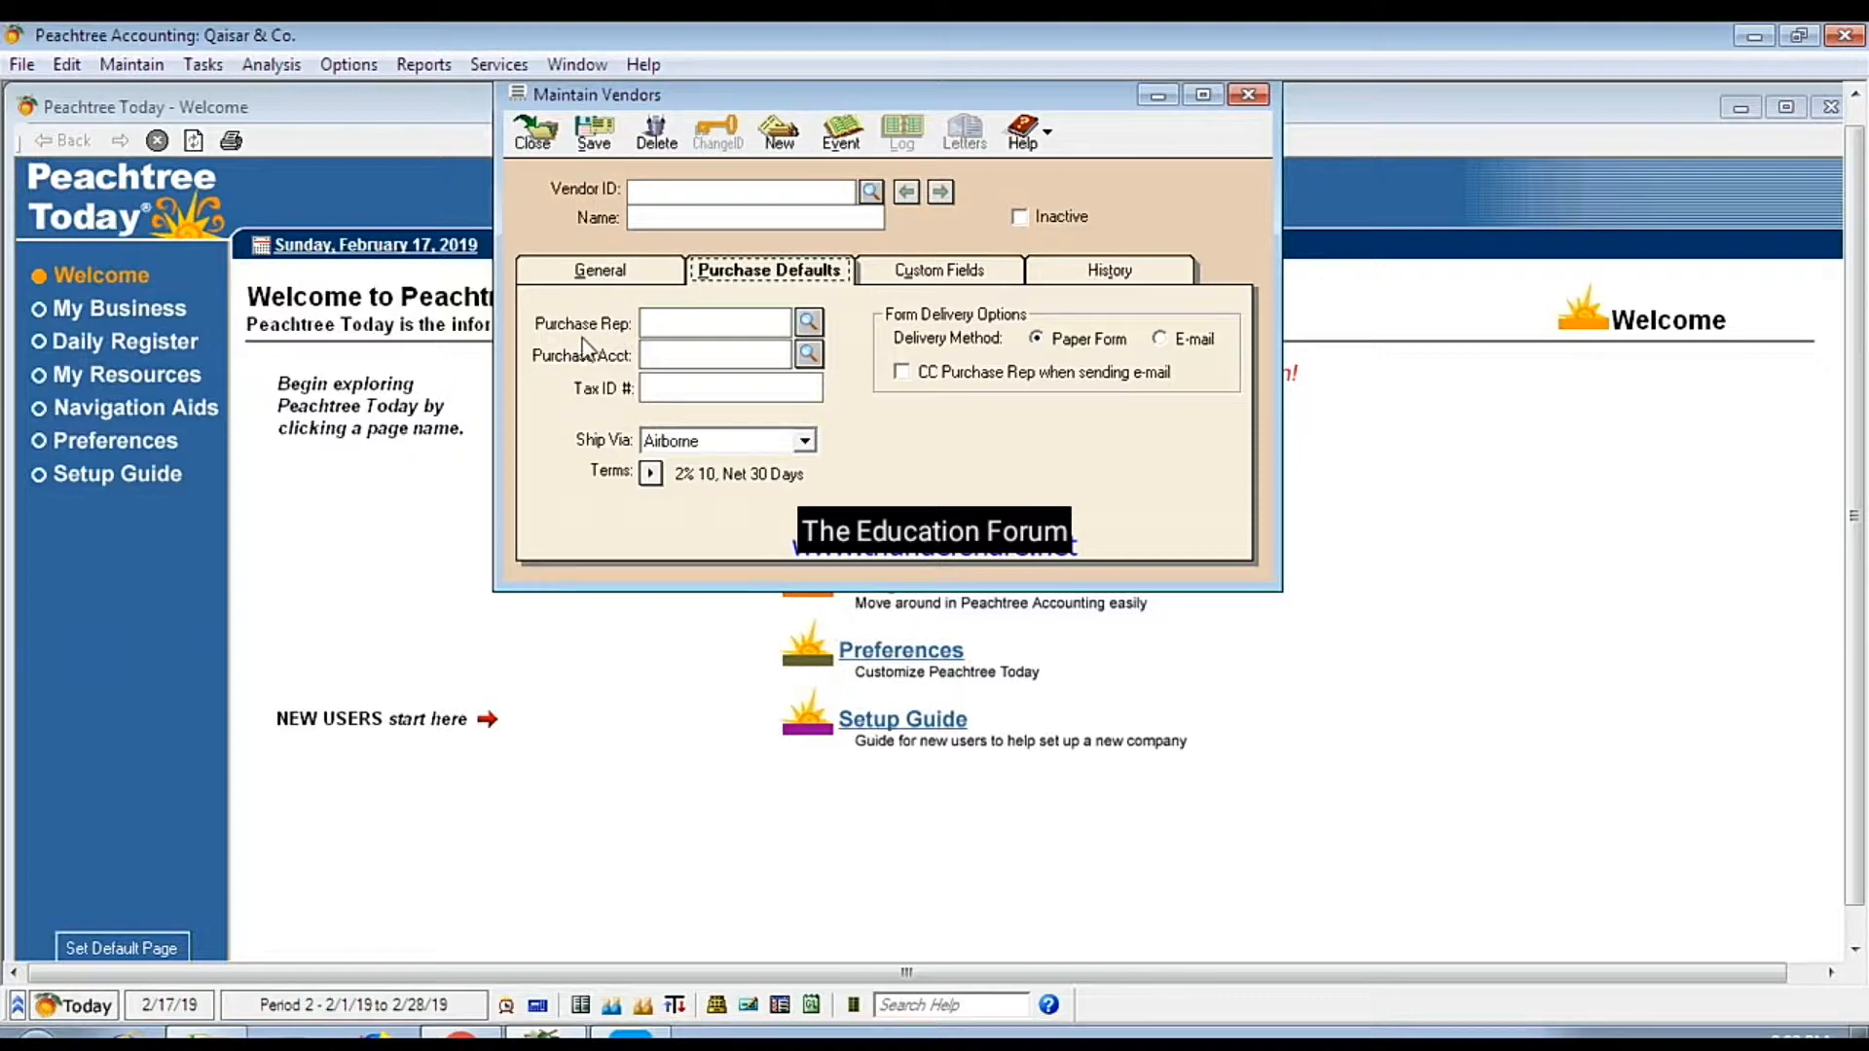
{"action": "left_click", "coordinate": [658, 323]}
{"action": "type", "text": "+?"}
{"action": "double_click", "coordinate": [657, 324]}
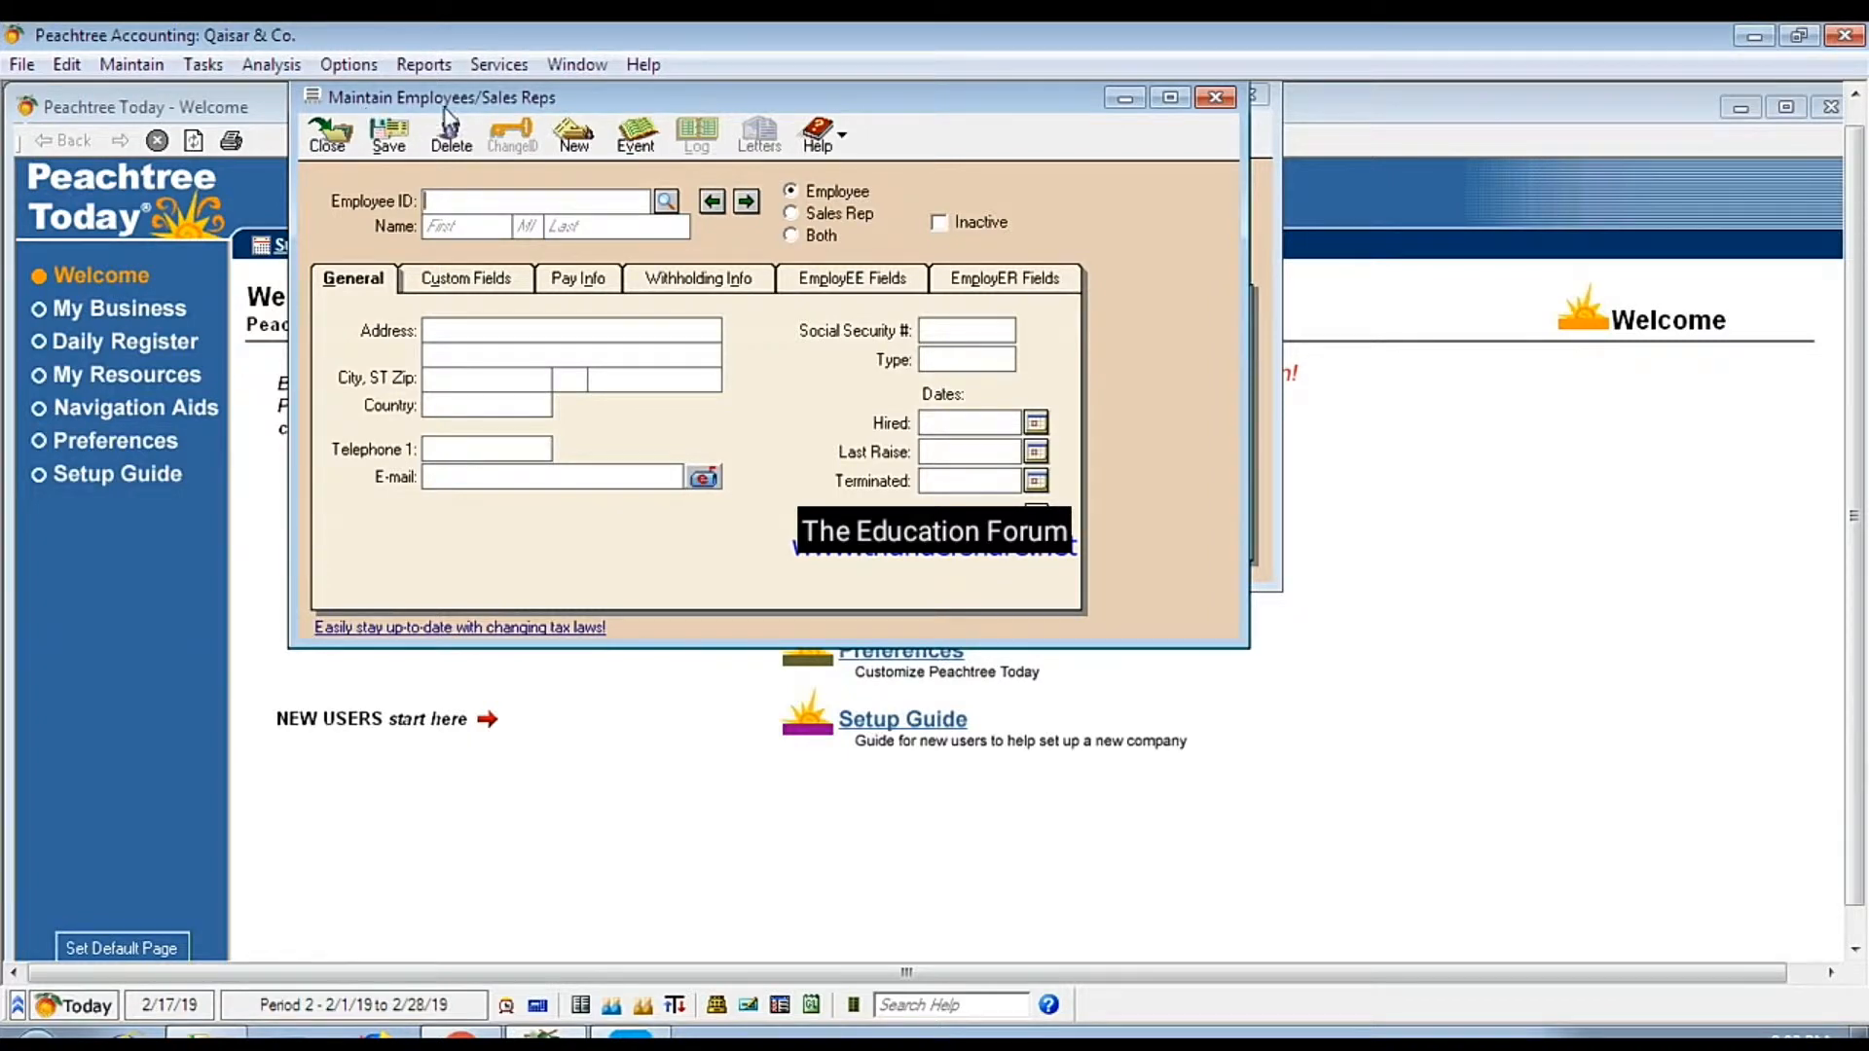
Step: Create employee record 03 with the employee's first name, classify it as Both employee and sales rep, and save it
{"action": "double_click", "coordinate": [461, 202]}
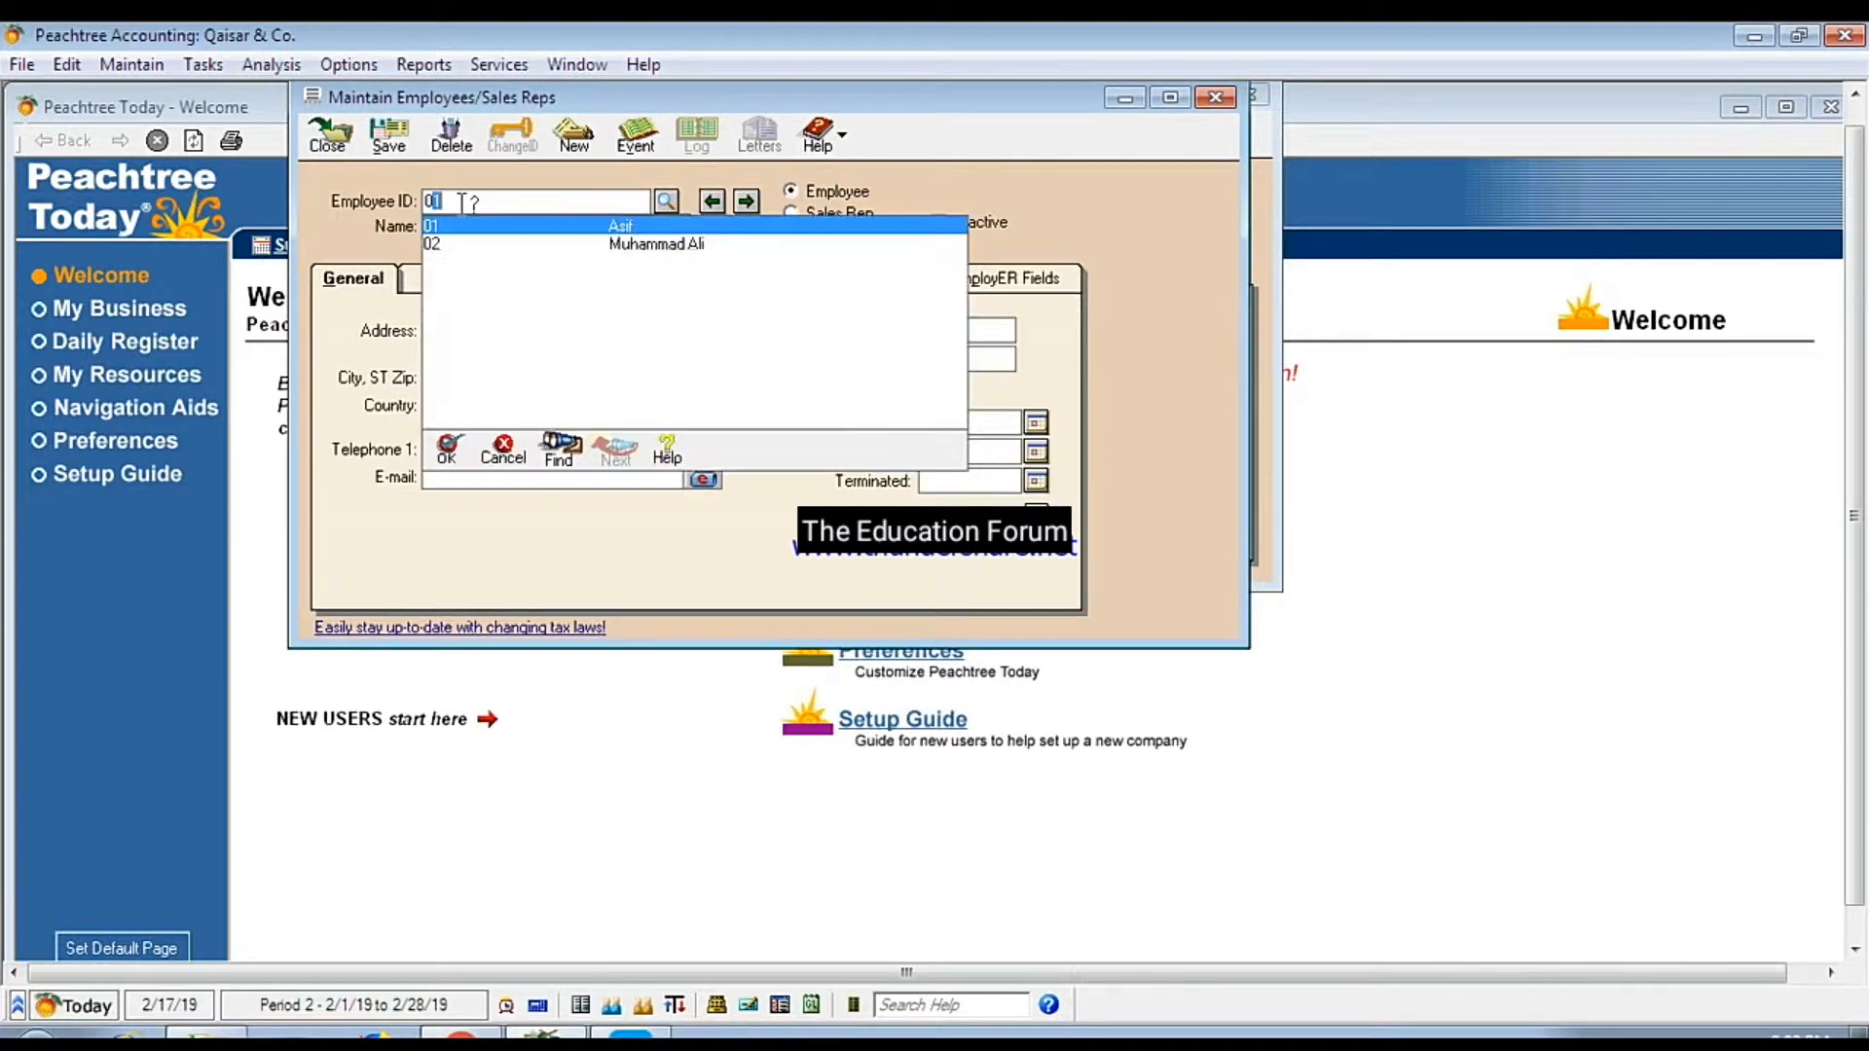
{"action": "type", "text": "03"}
{"action": "key", "text": "Tab"}
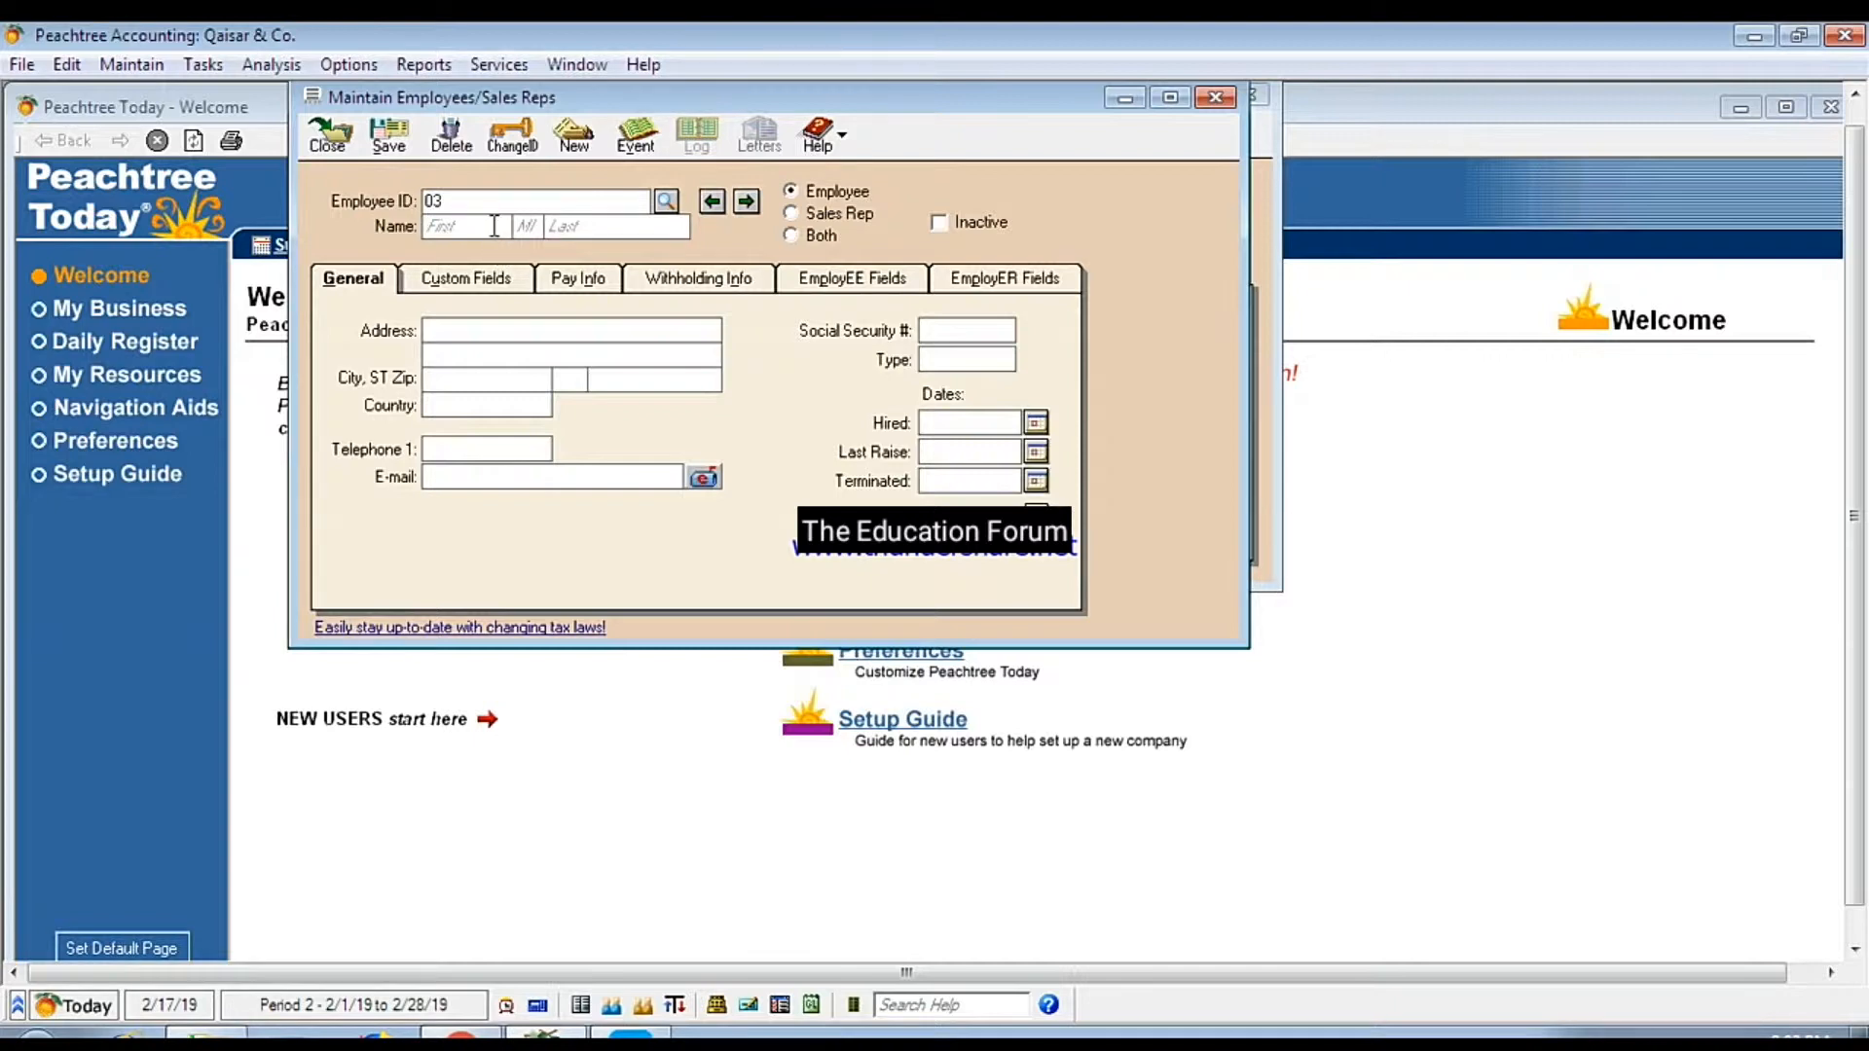
{"action": "left_click", "coordinate": [494, 226]}
{"action": "type", "text": "Qaisar"}
{"action": "left_click", "coordinate": [792, 238]}
{"action": "left_click", "coordinate": [792, 216]}
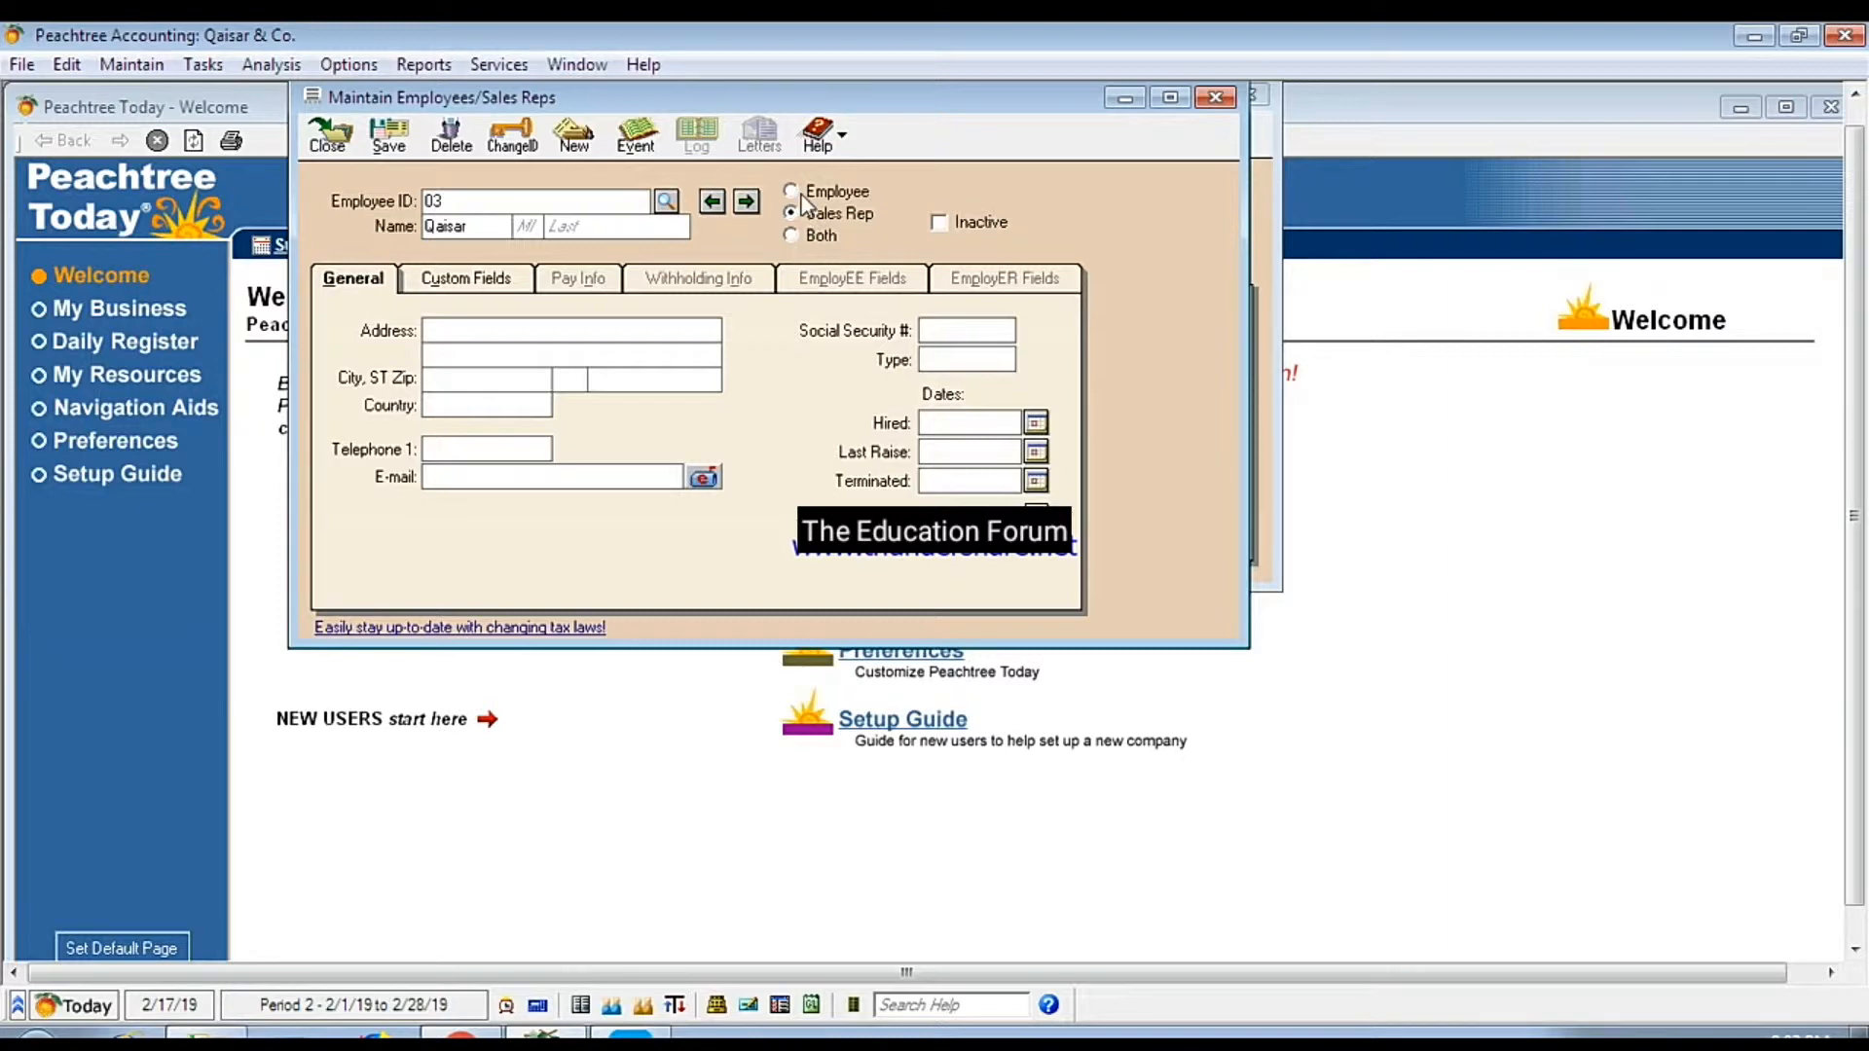
{"action": "left_click", "coordinate": [801, 194]}
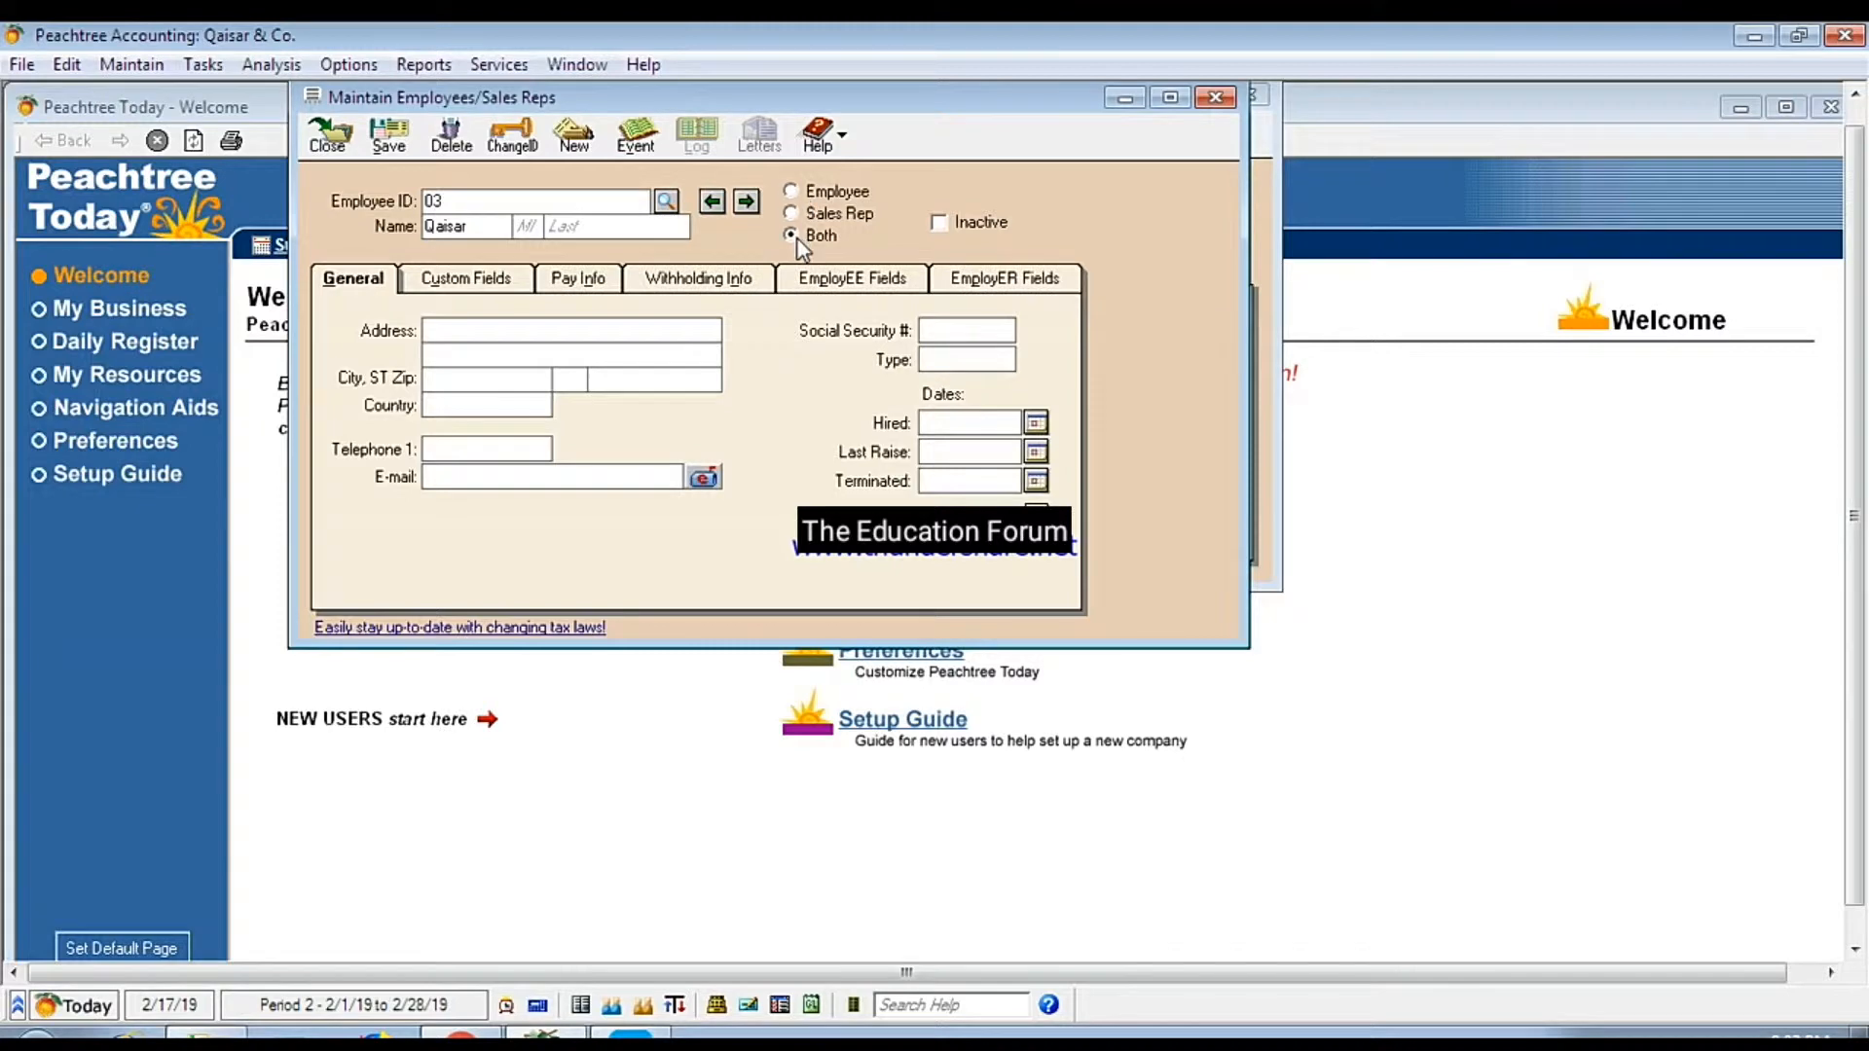
{"action": "left_click", "coordinate": [389, 144]}
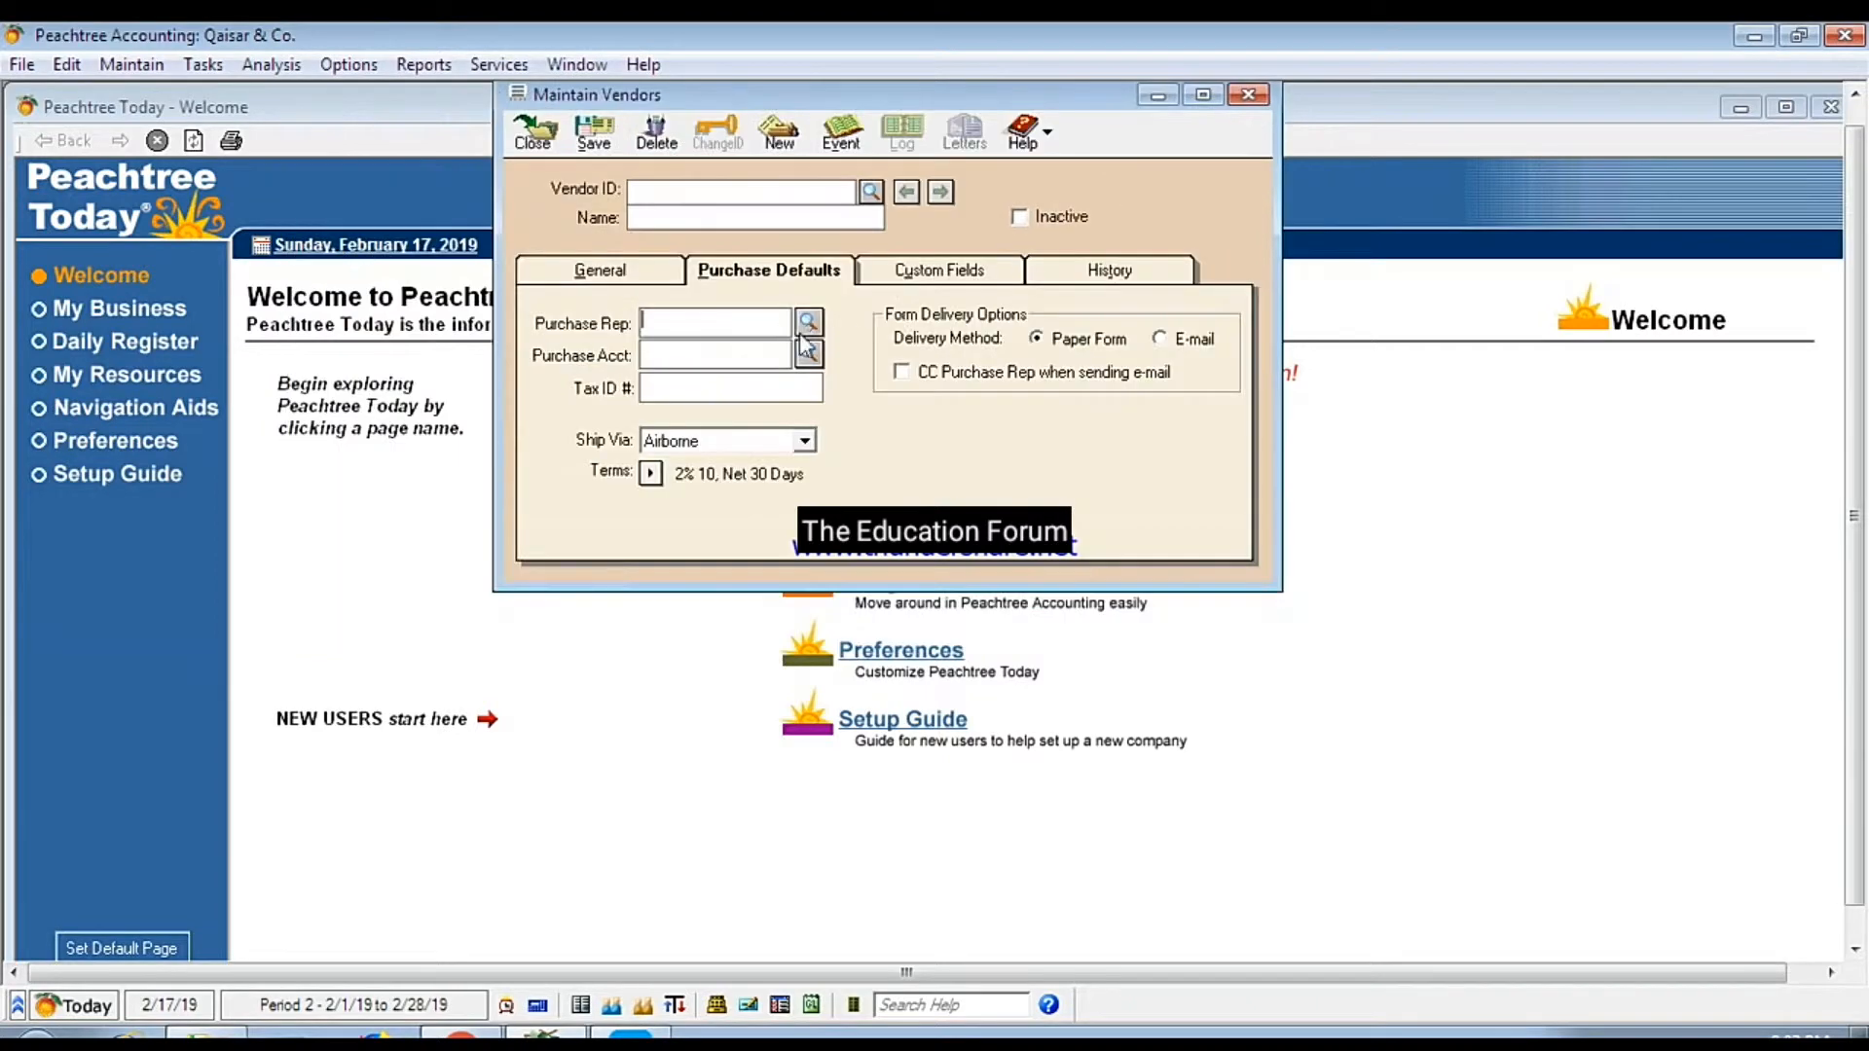
Step: Assign employee record 03 as the vendor's default purchase rep
{"action": "left_click", "coordinate": [809, 322]}
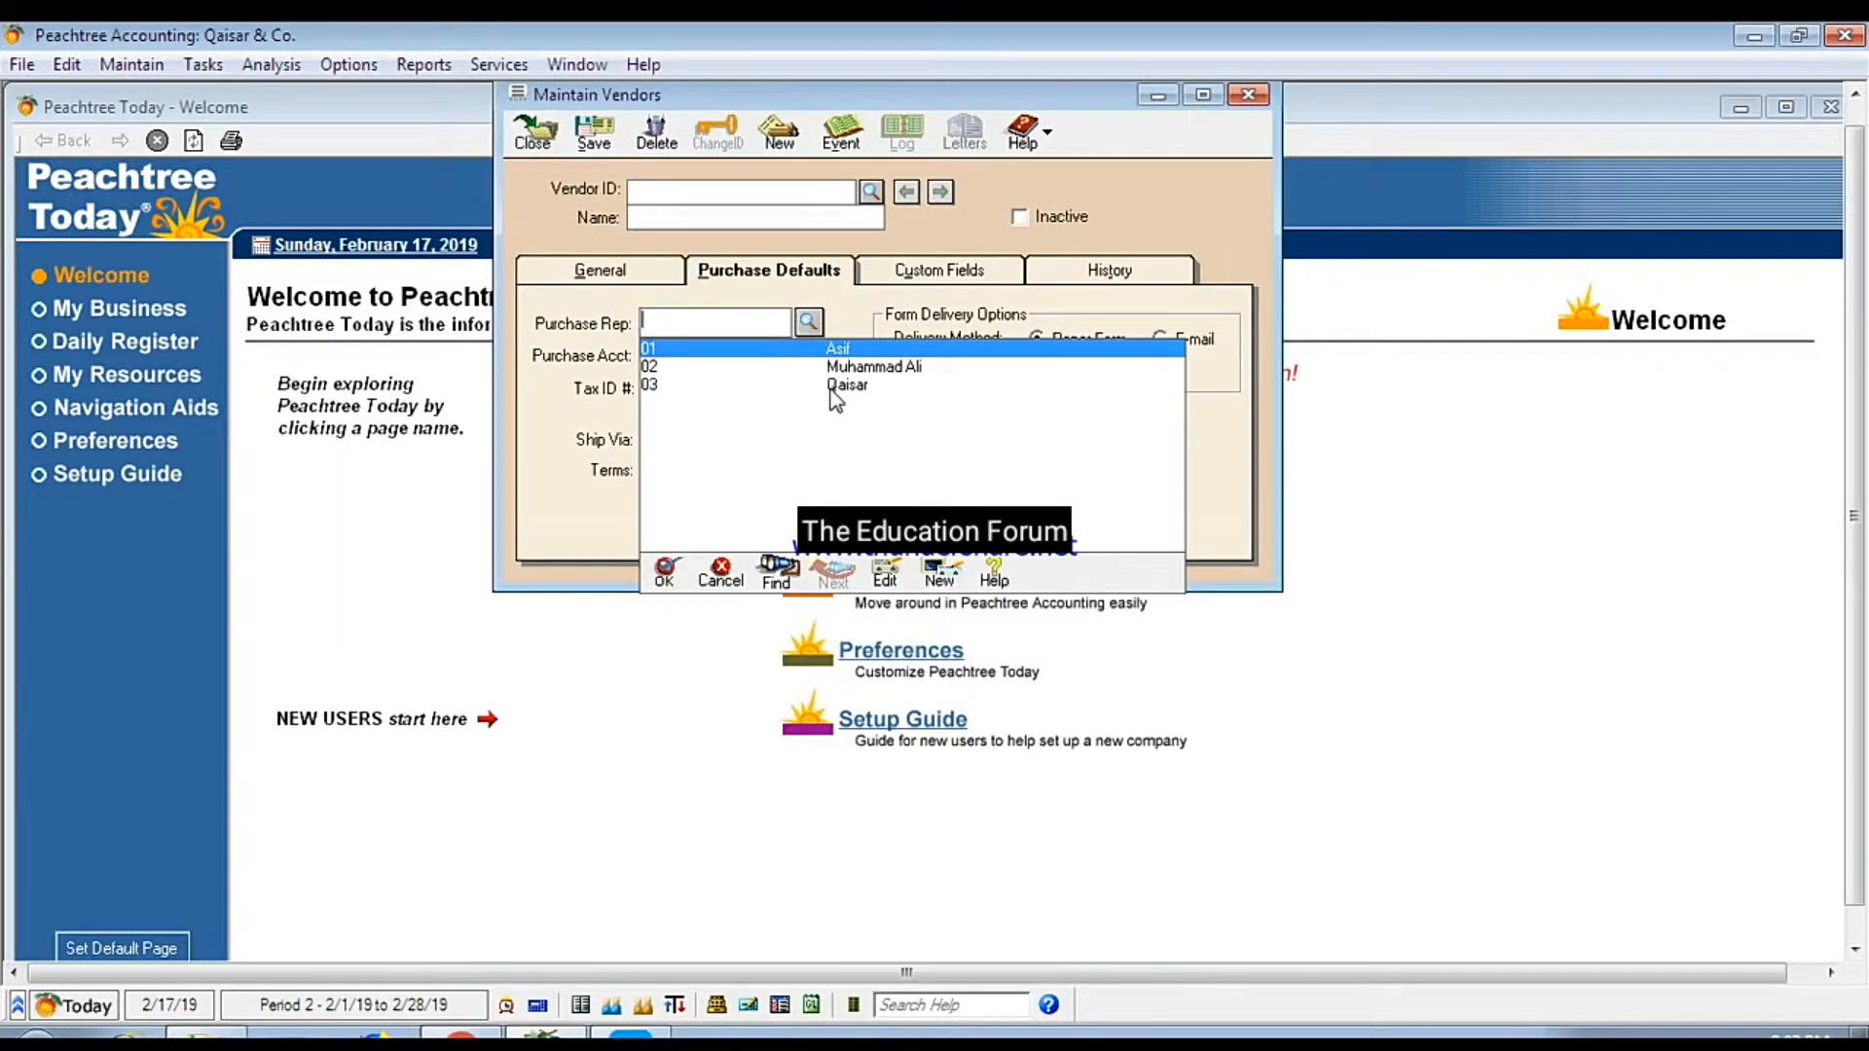
{"action": "left_click", "coordinate": [674, 390]}
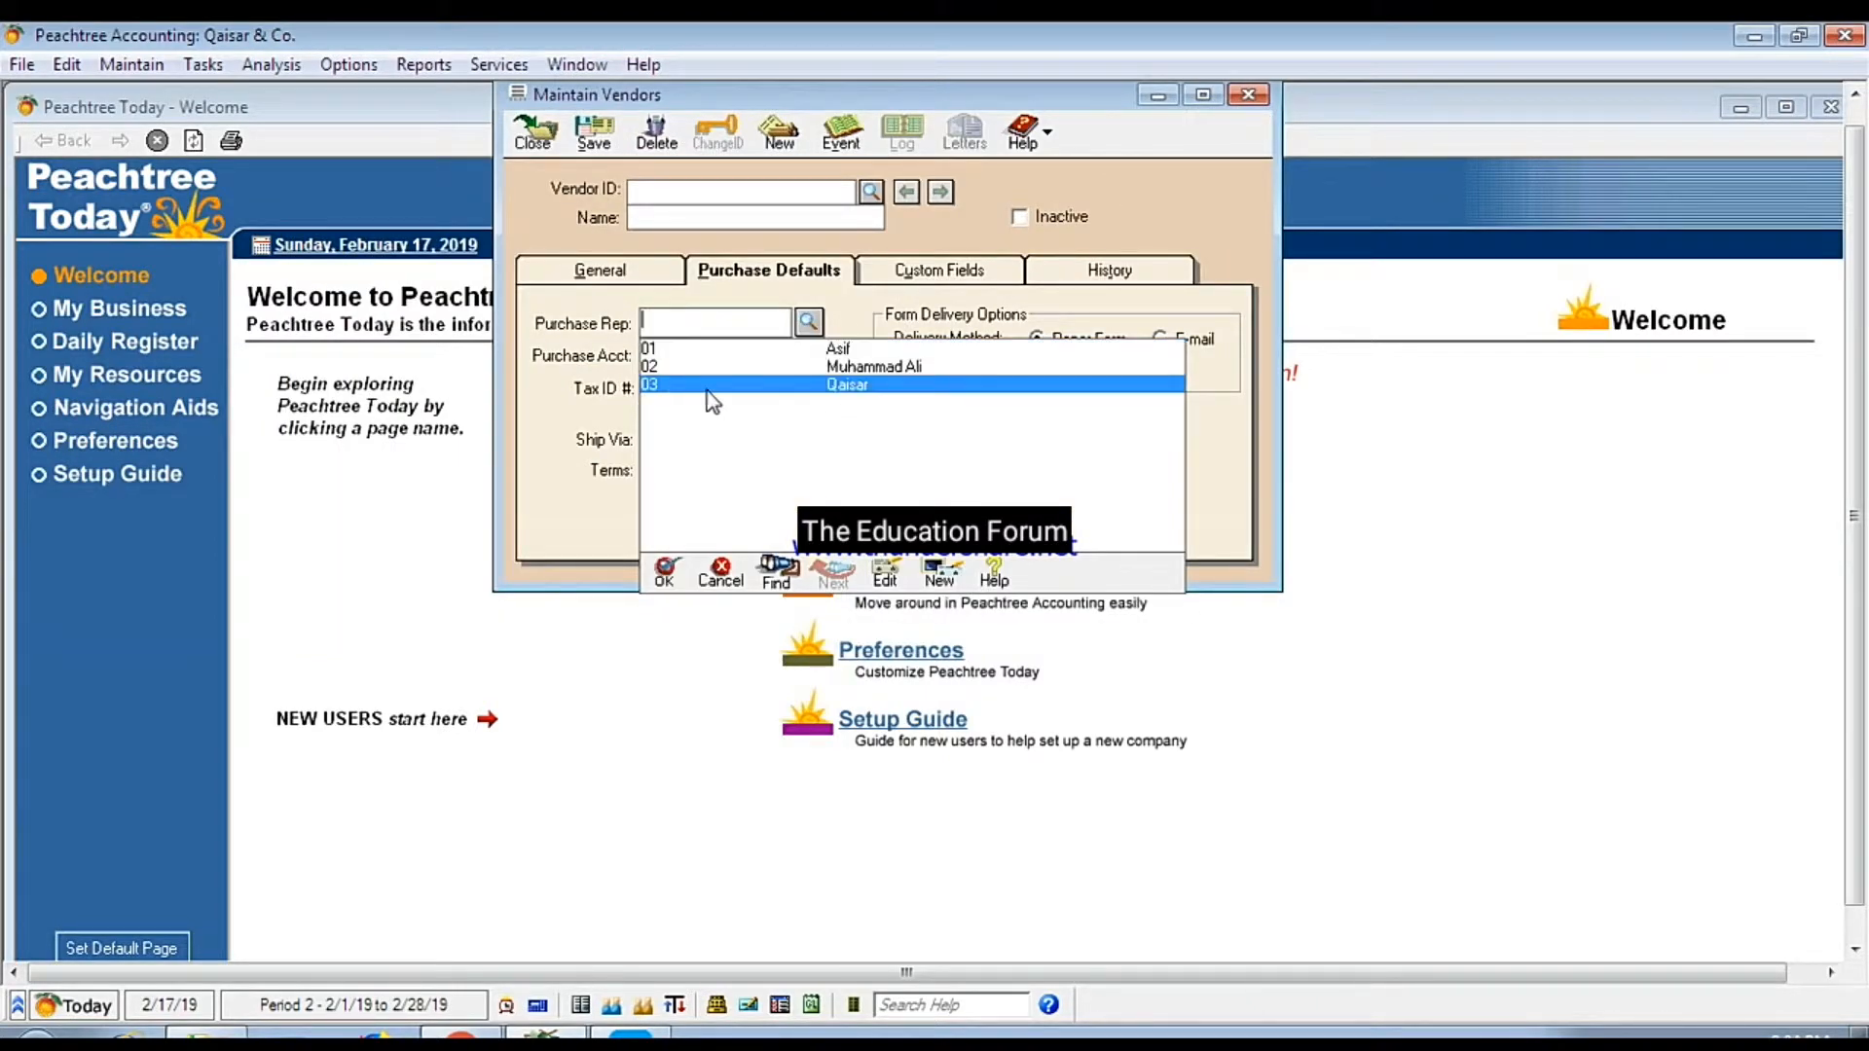
{"action": "double_click", "coordinate": [861, 390]}
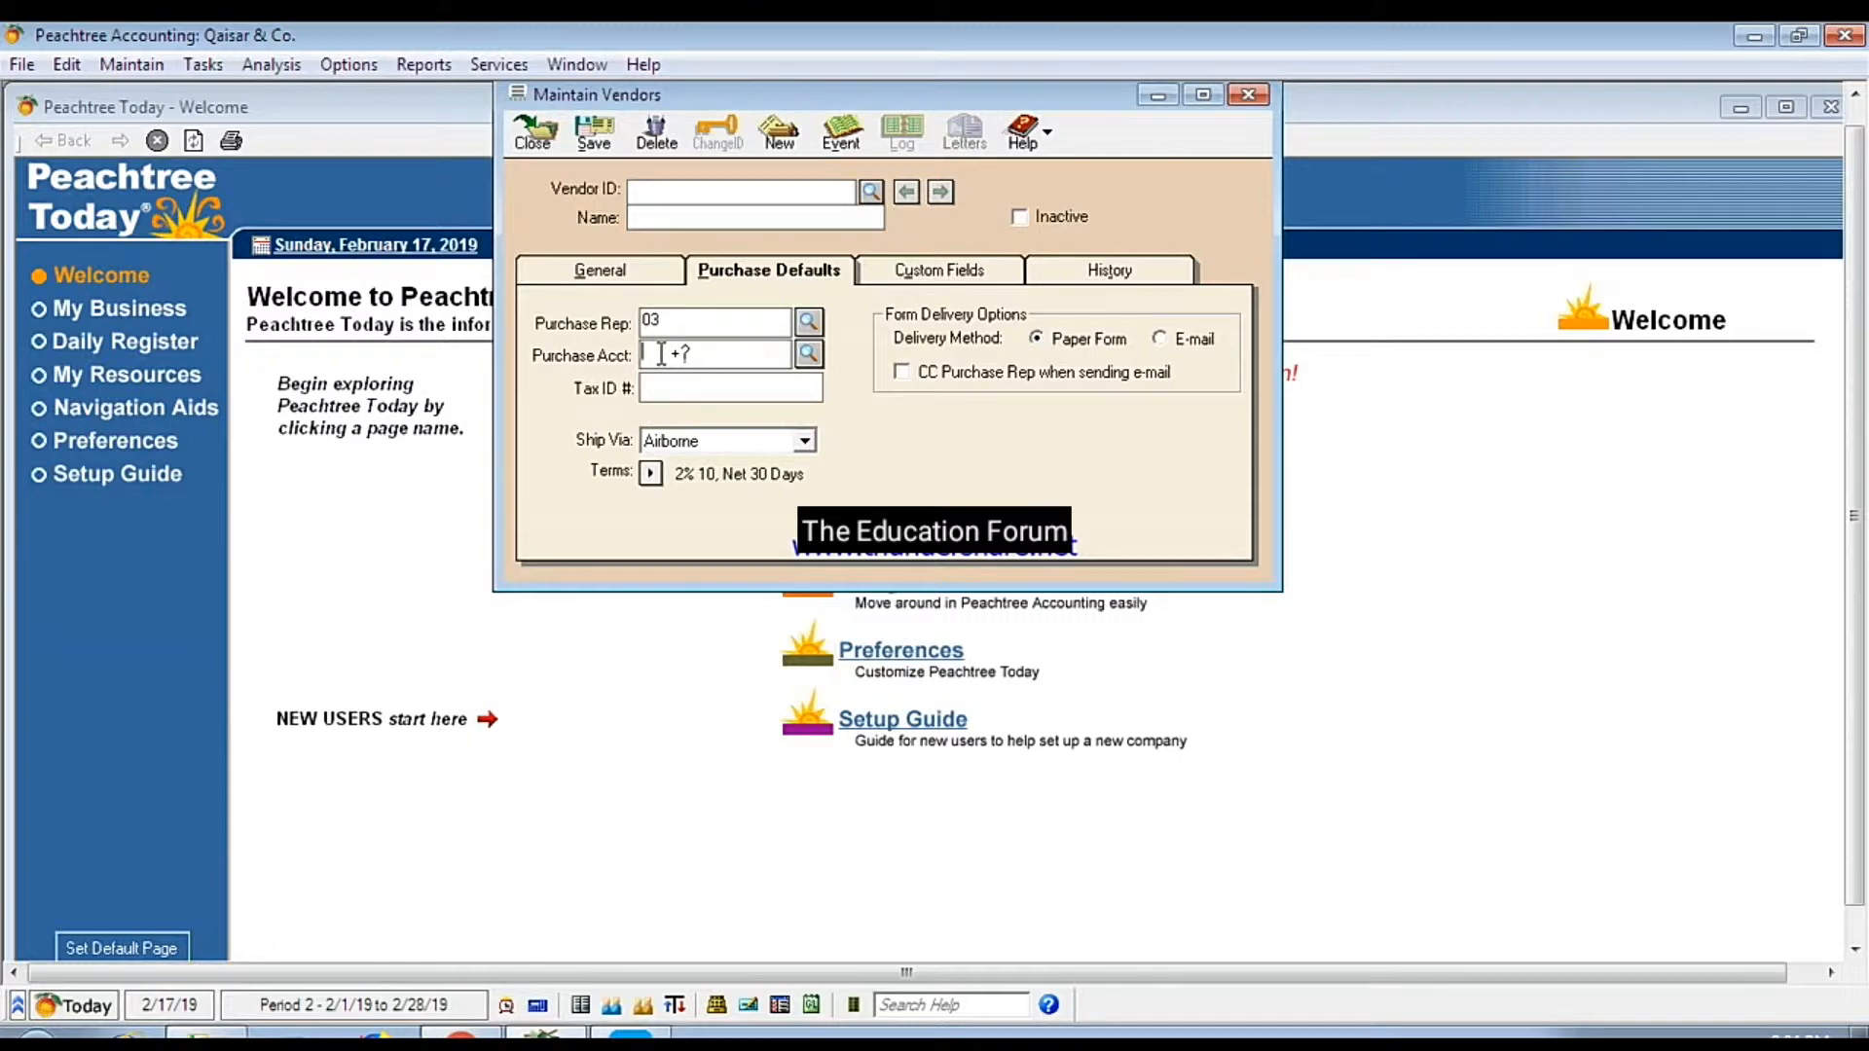
Step: From the purchase account field, create and save account 07 with description Purchases and account type Cost of Sales
{"action": "key", "text": "plus"}
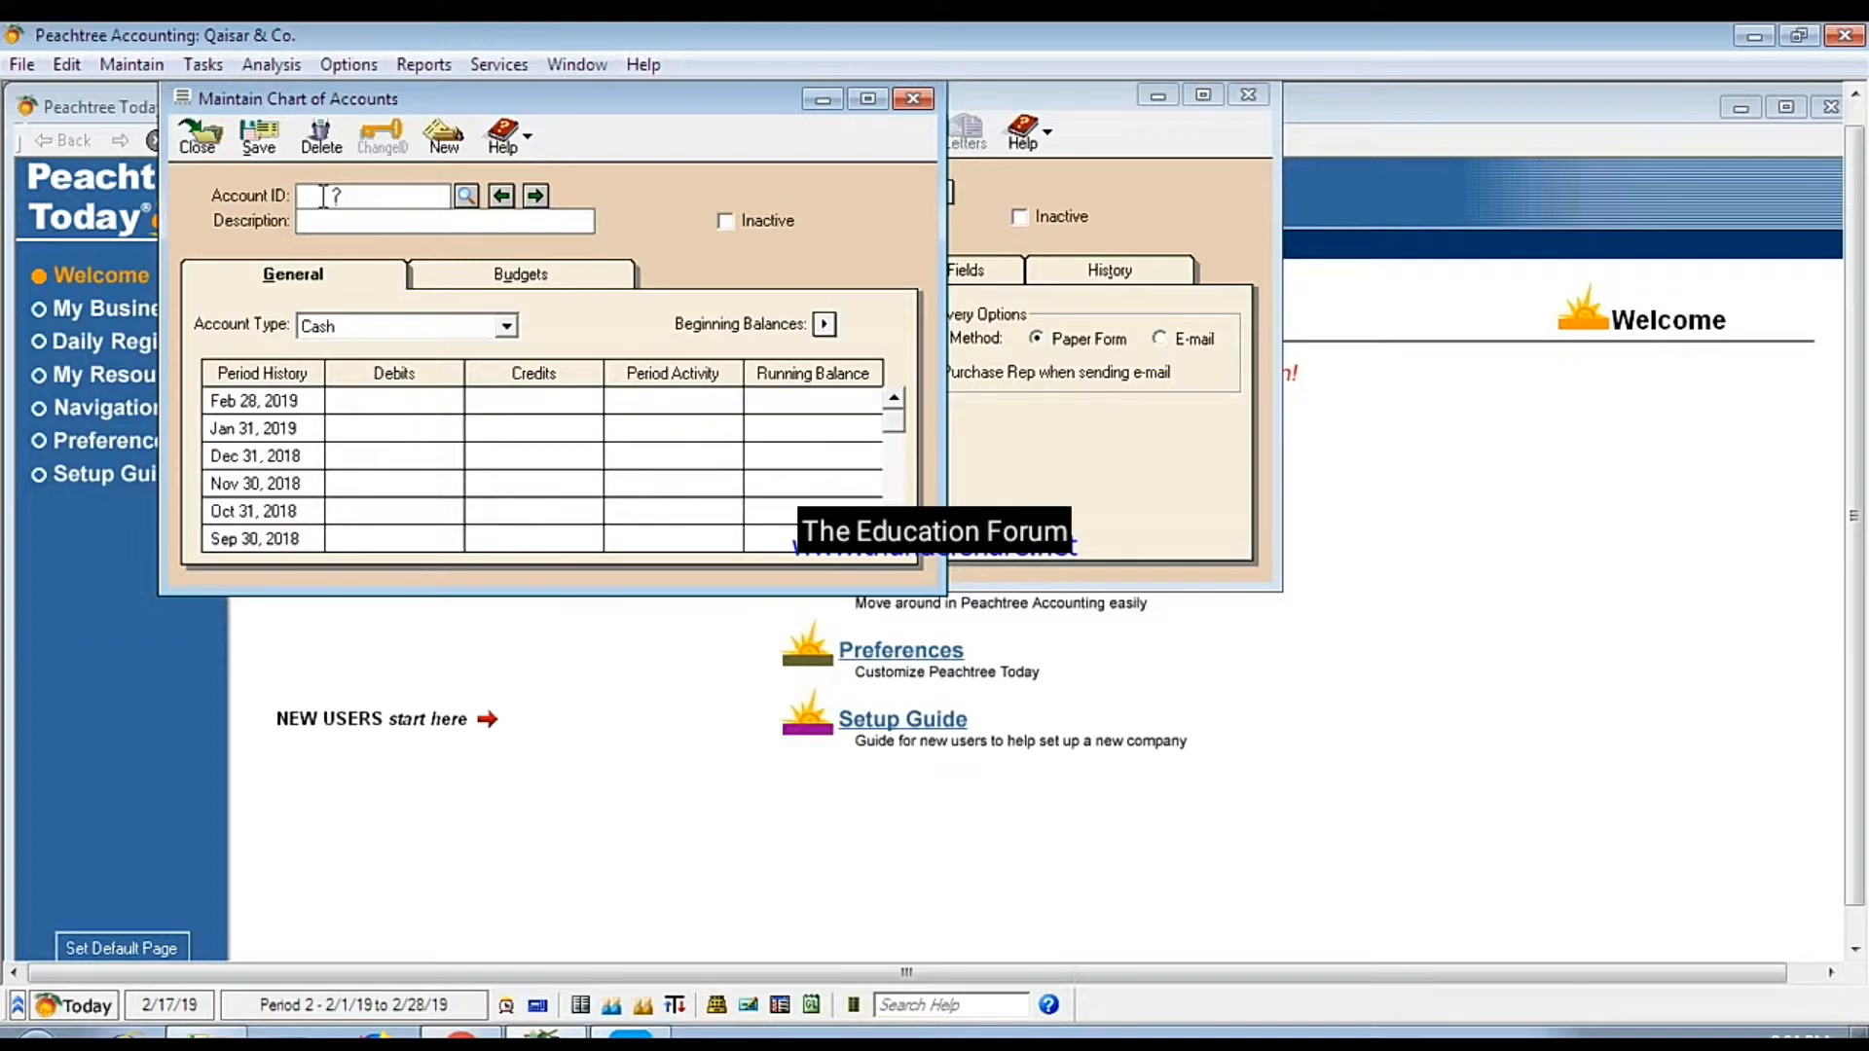
{"action": "key", "text": "question"}
{"action": "type", "text": "07"}
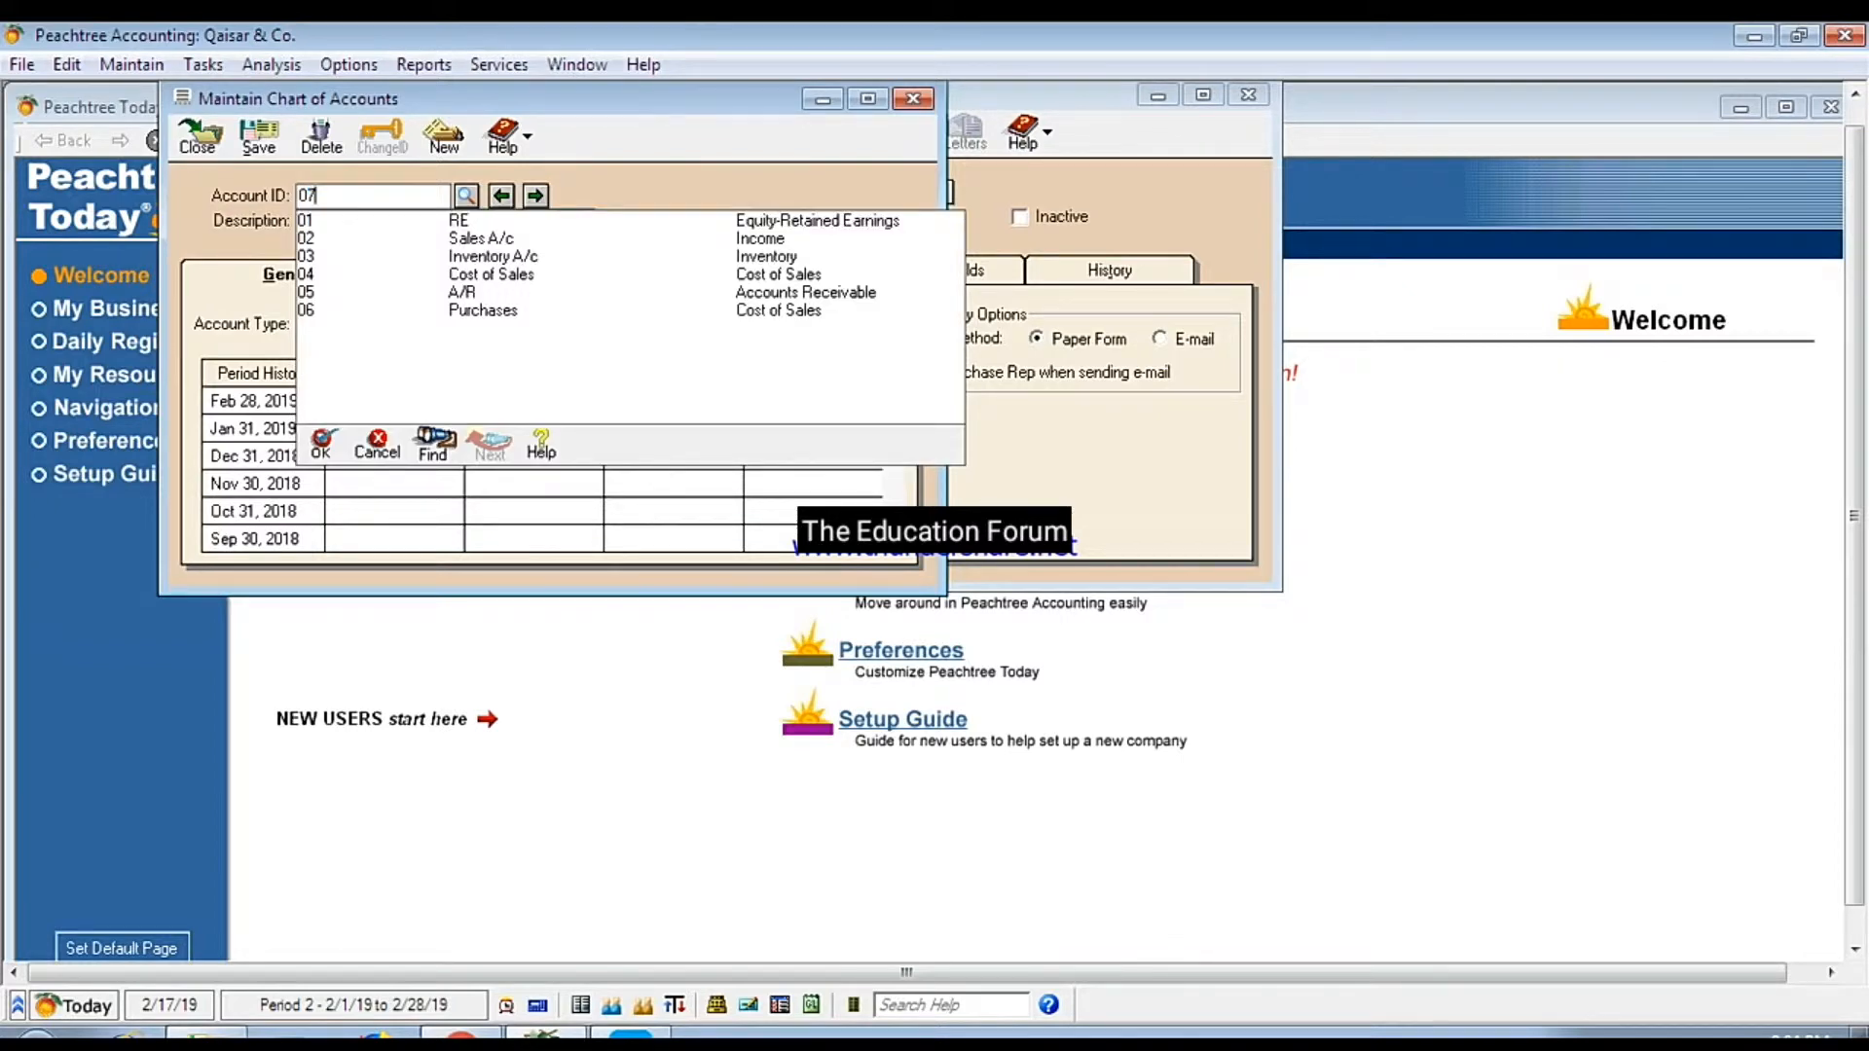
{"action": "key", "text": "Tab"}
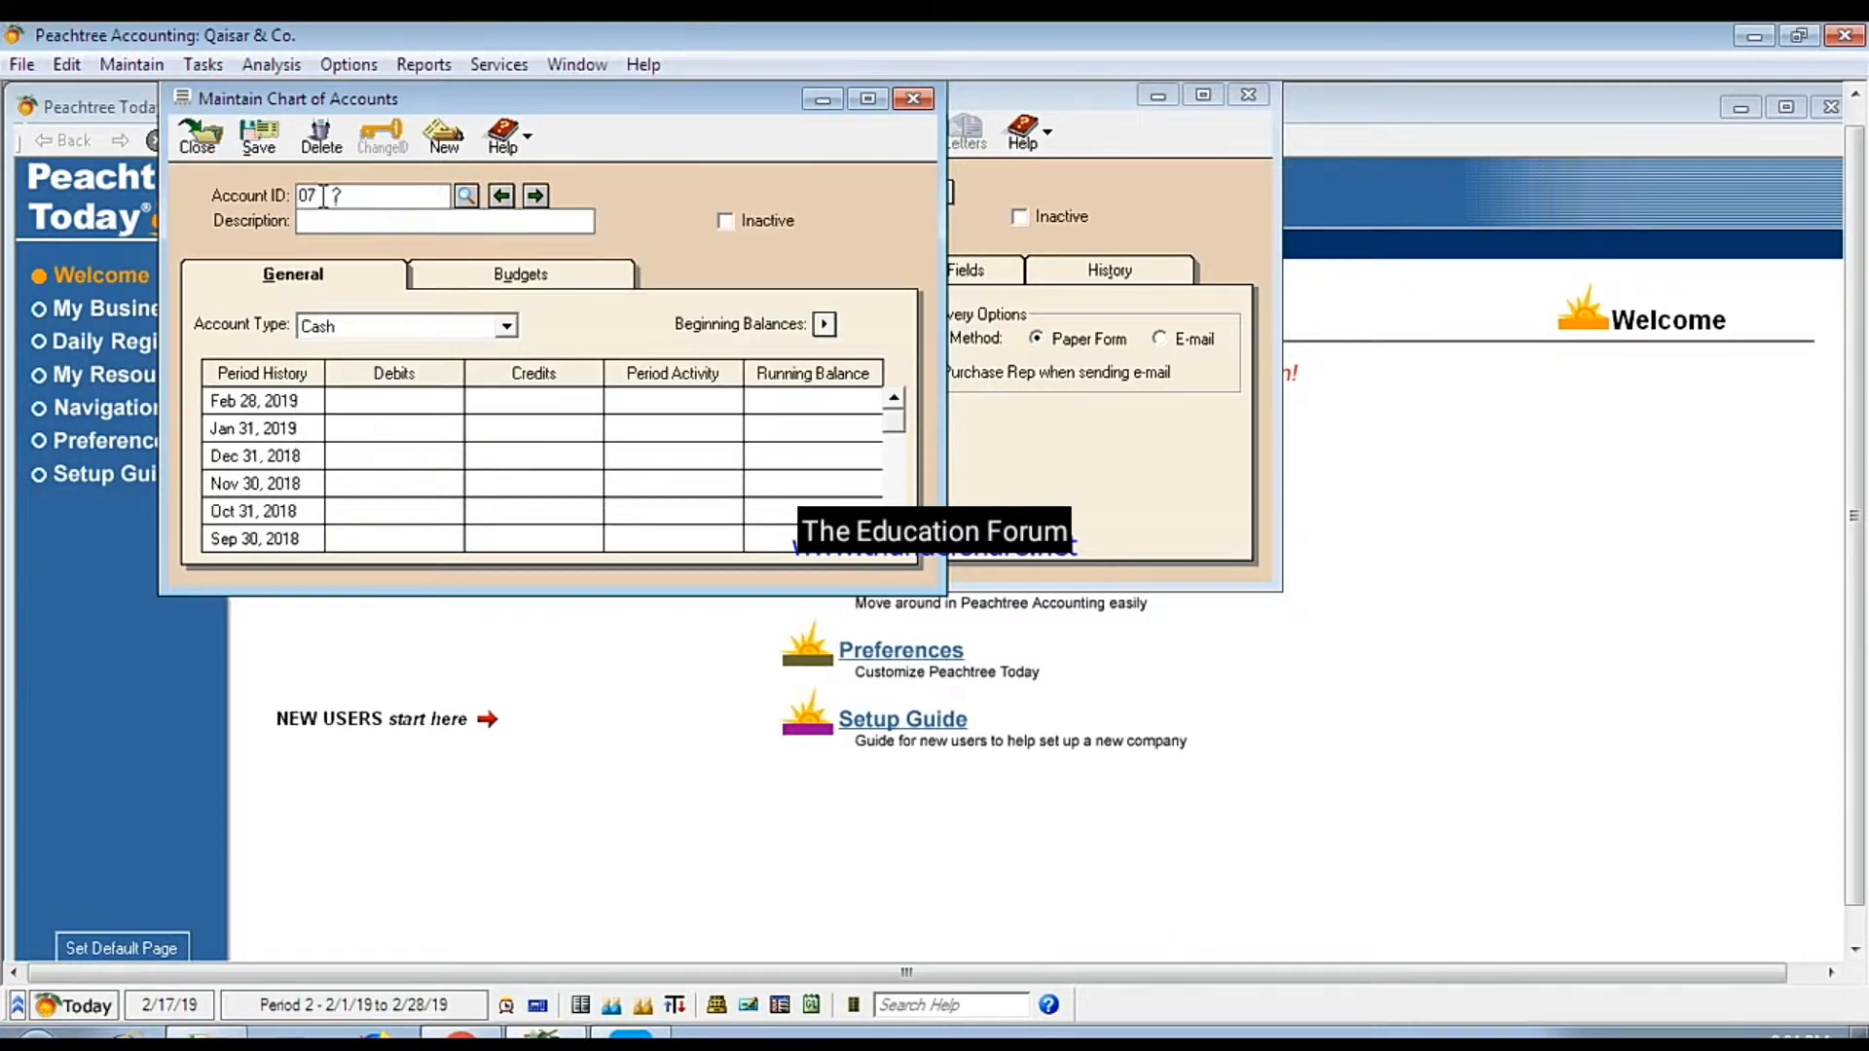
{"action": "type", "text": "Purchases"}
{"action": "left_click", "coordinate": [506, 326]}
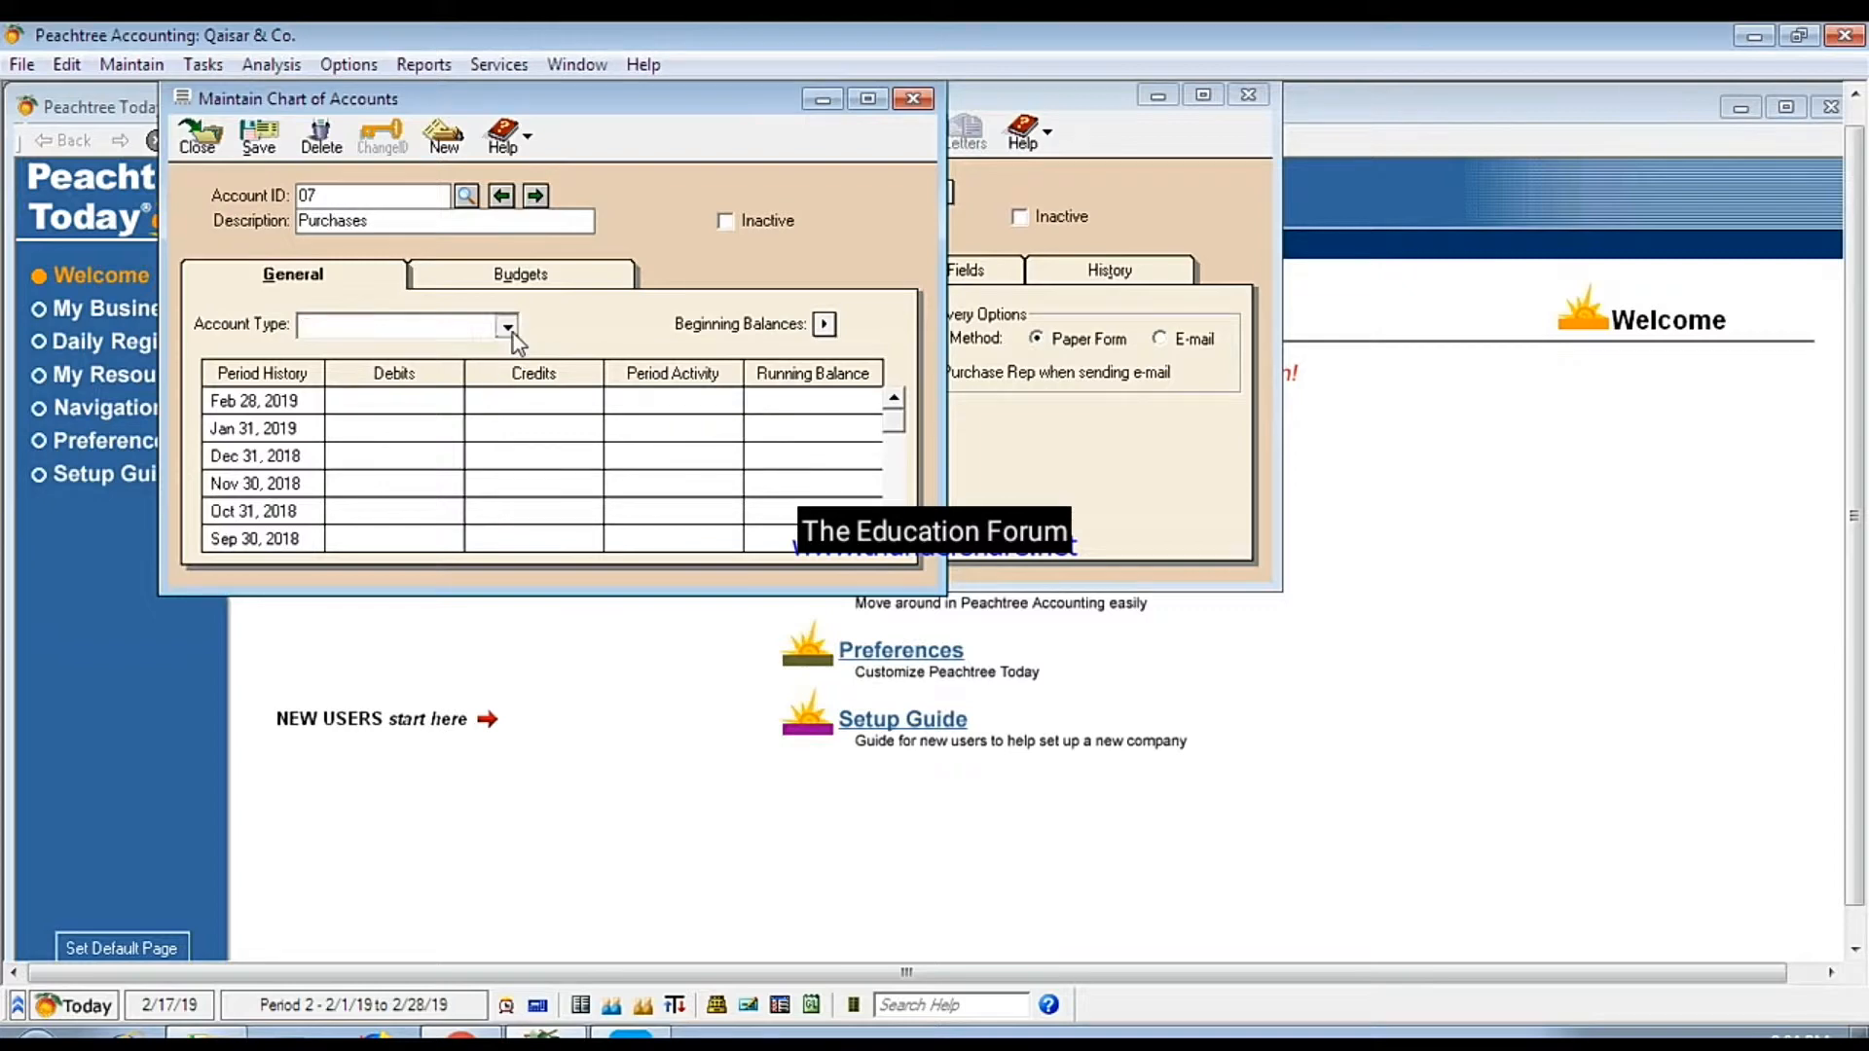
{"action": "left_click", "coordinate": [458, 372]}
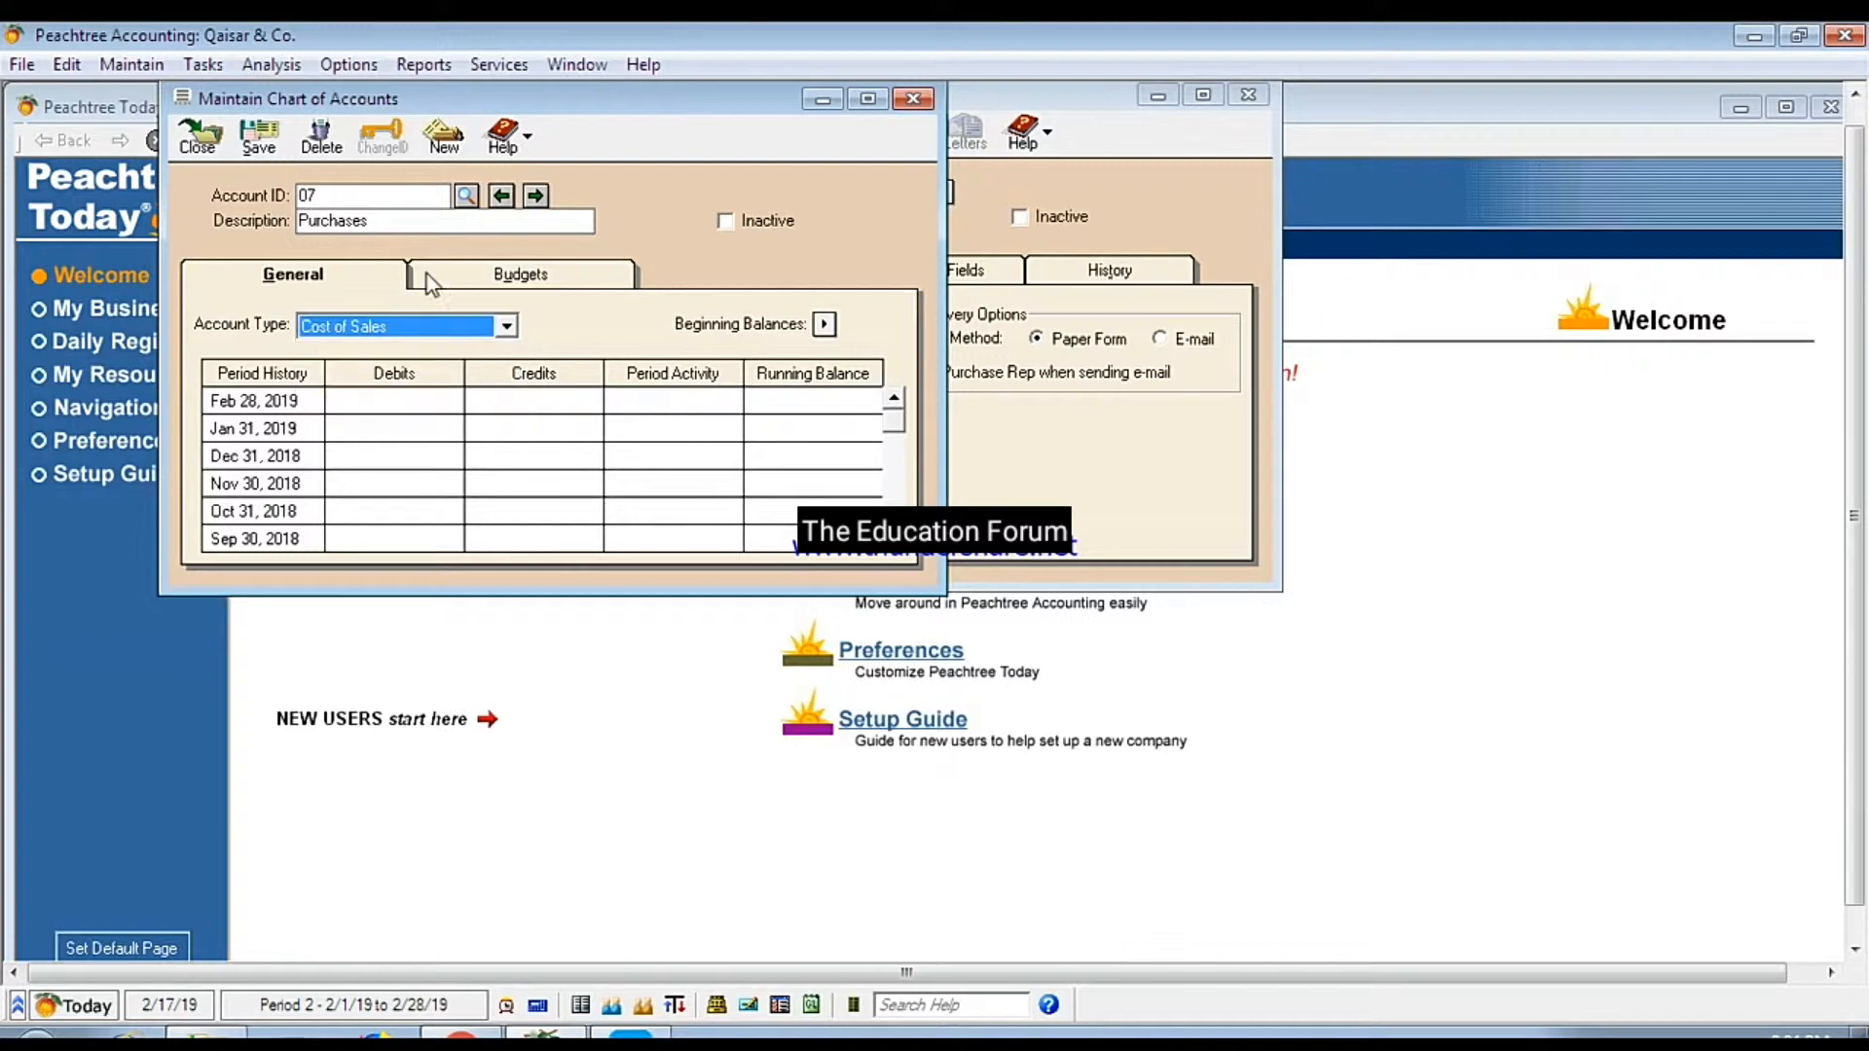
{"action": "left_click", "coordinate": [259, 141]}
{"action": "left_click", "coordinate": [913, 99]}
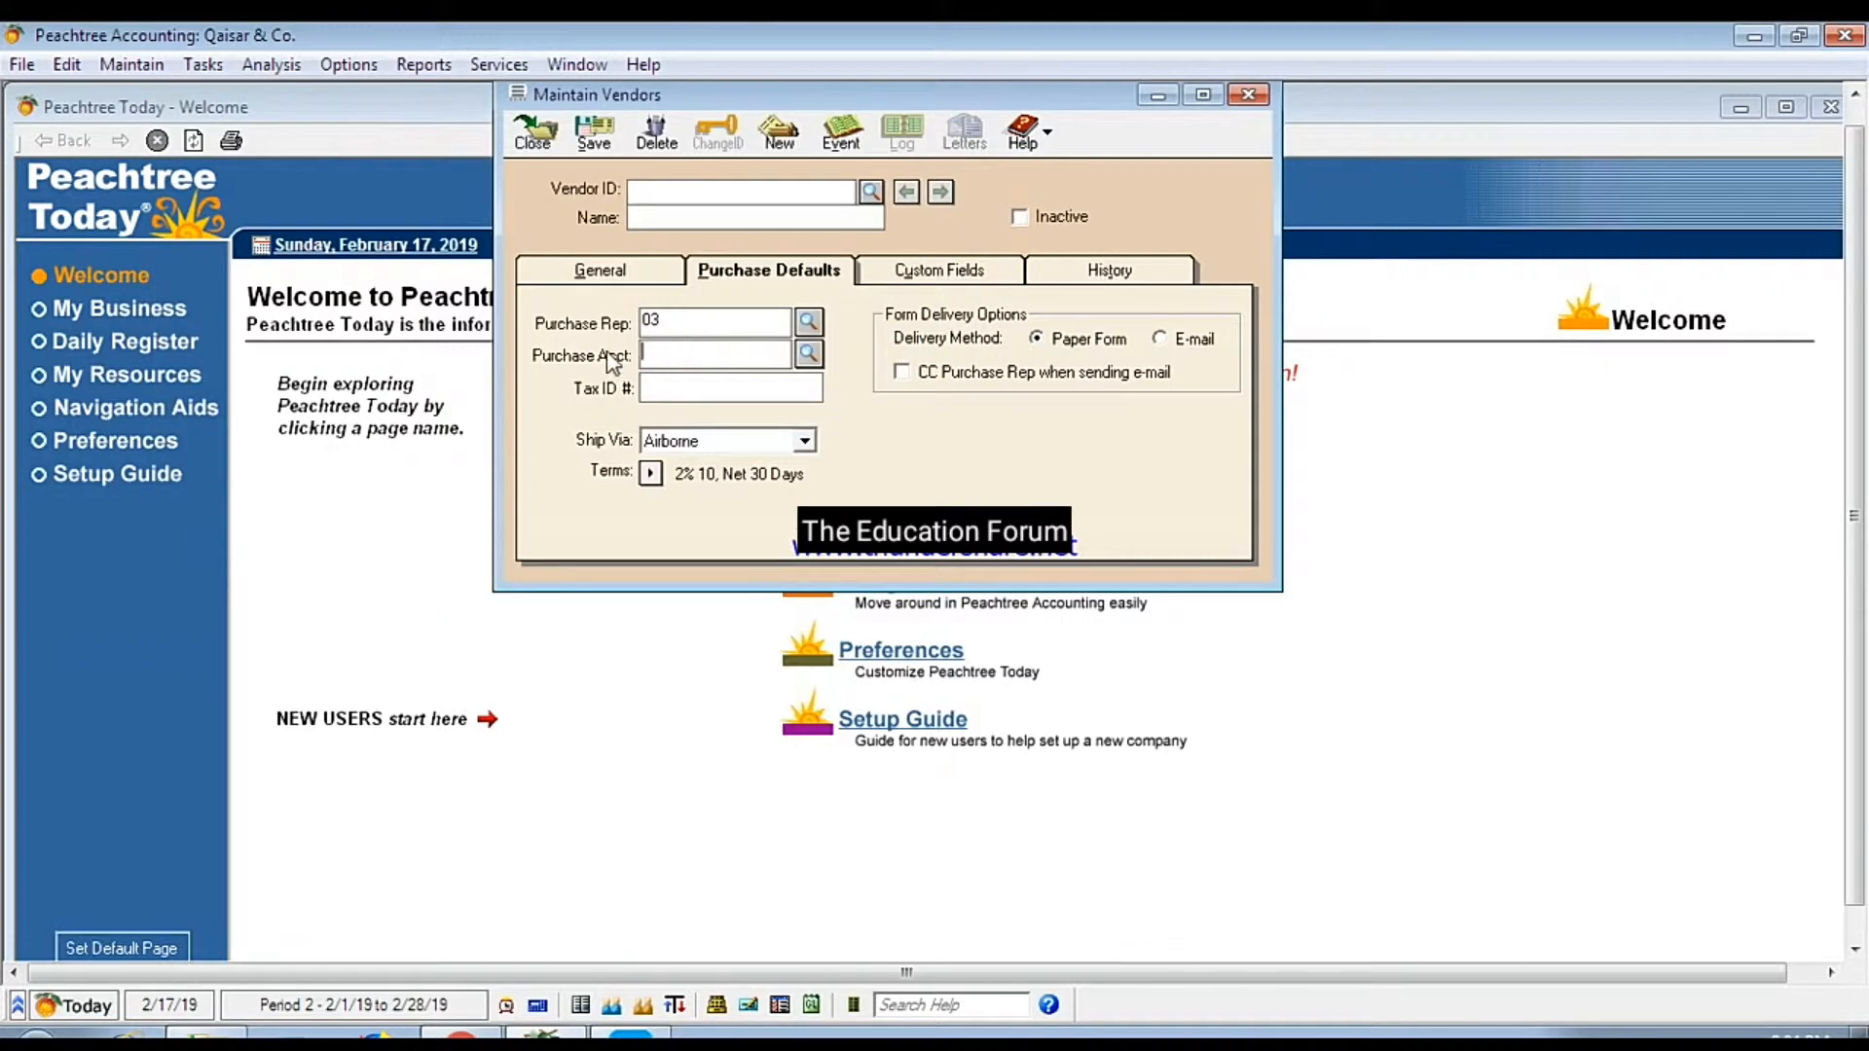
Step: Set the vendor's default purchase account to 07
{"action": "left_click", "coordinate": [695, 364]}
{"action": "type", "text": "07"}
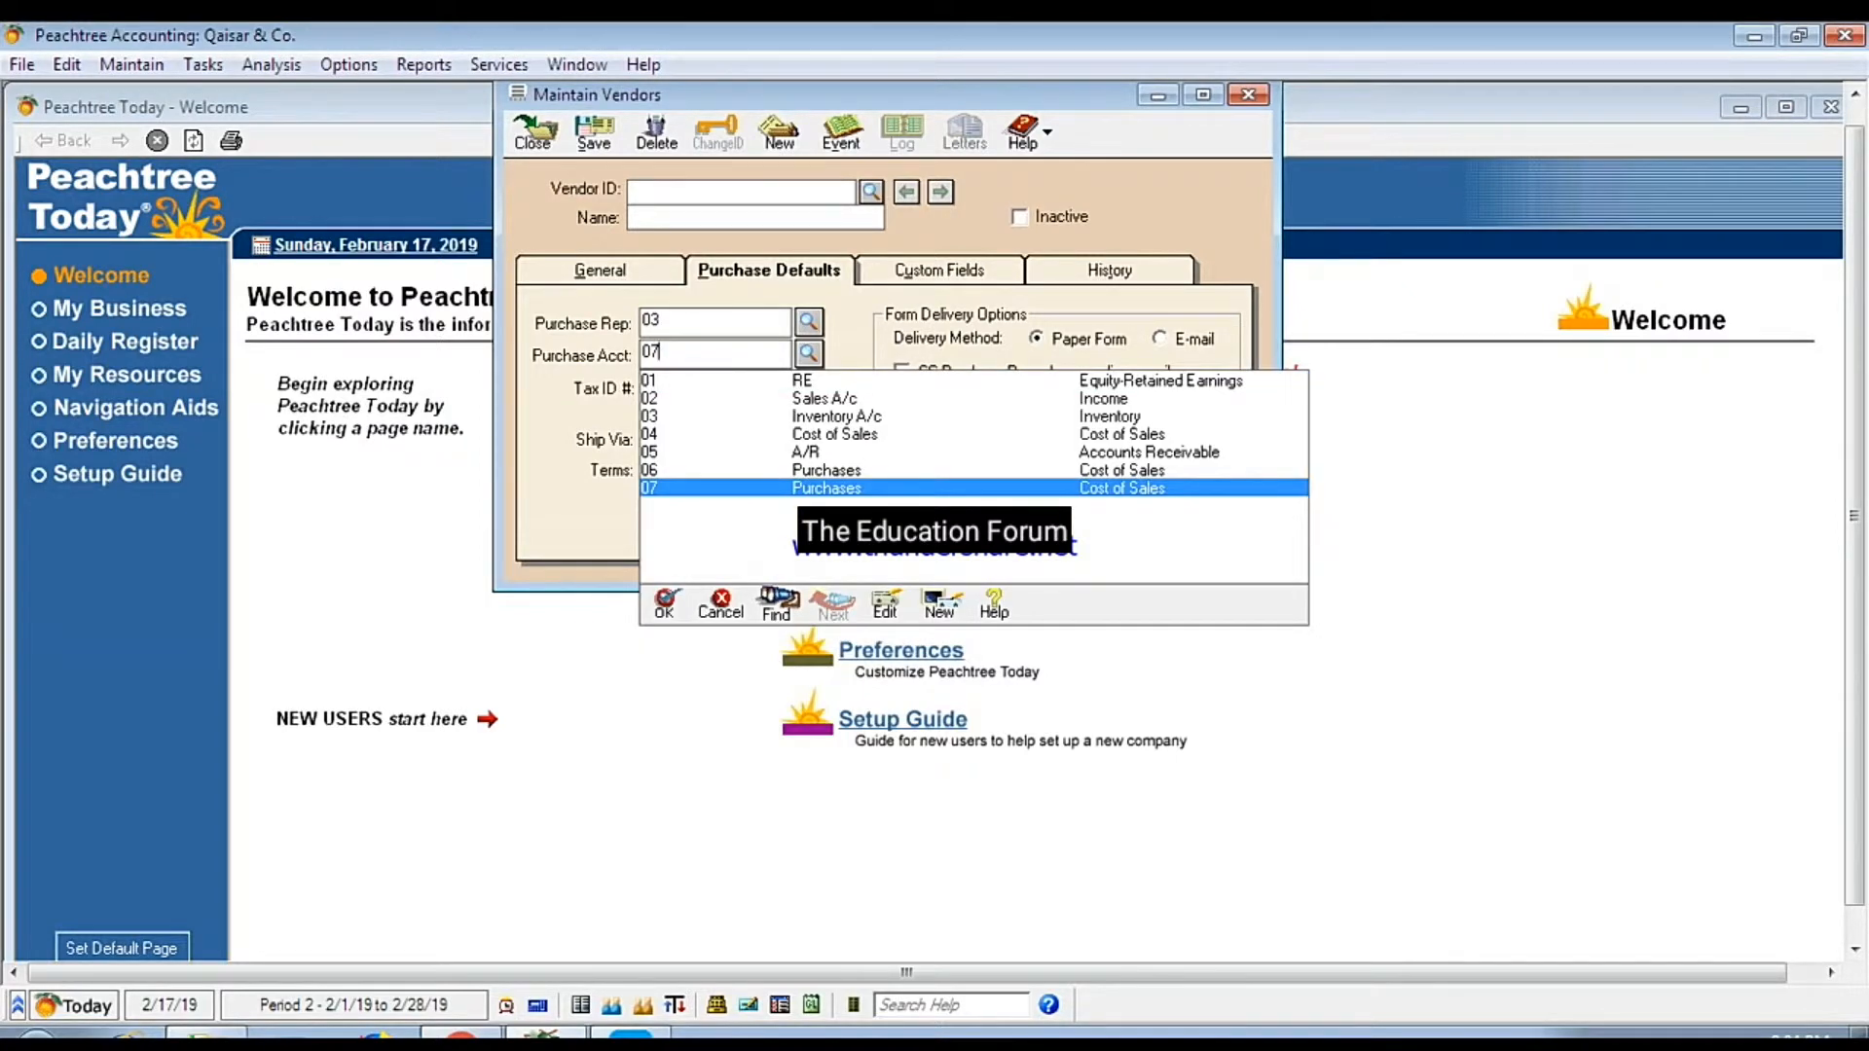
{"action": "key", "text": "Tab"}
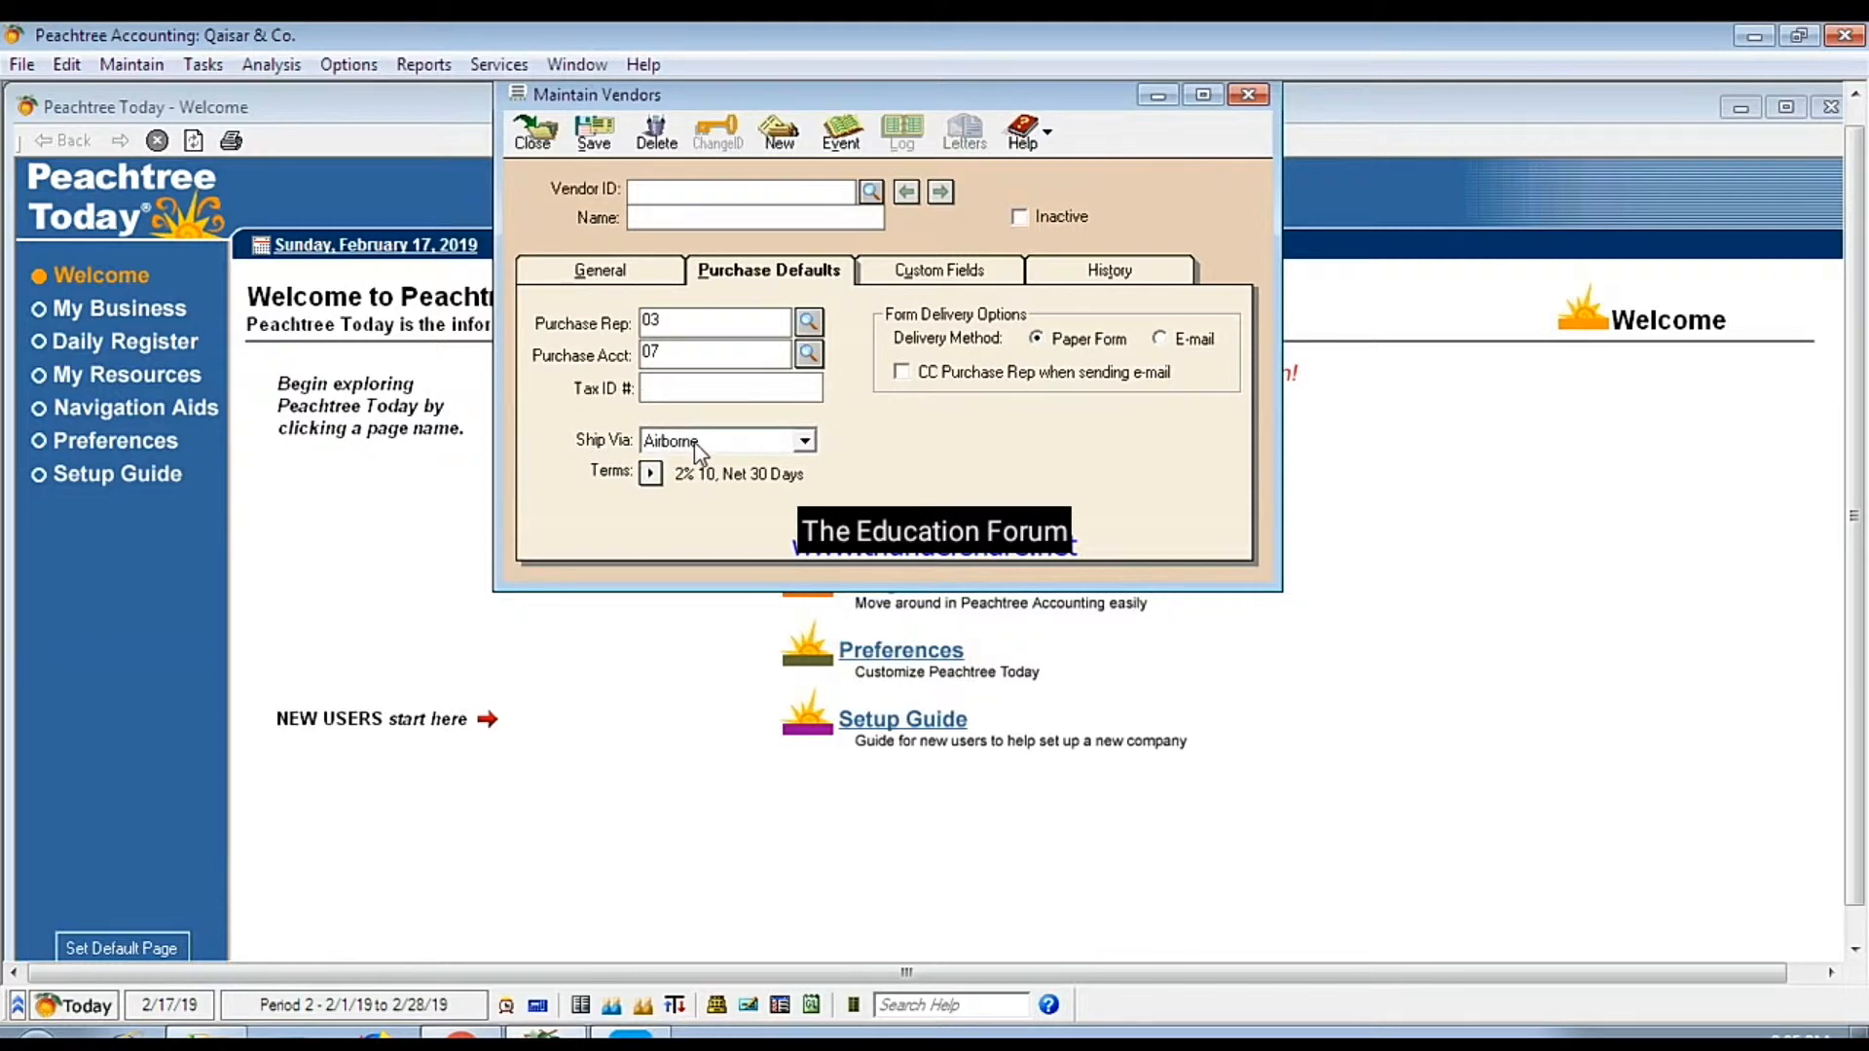
Step: Examine the shipping methods available for the vendor's Ship Via default
{"action": "left_click", "coordinate": [808, 441]}
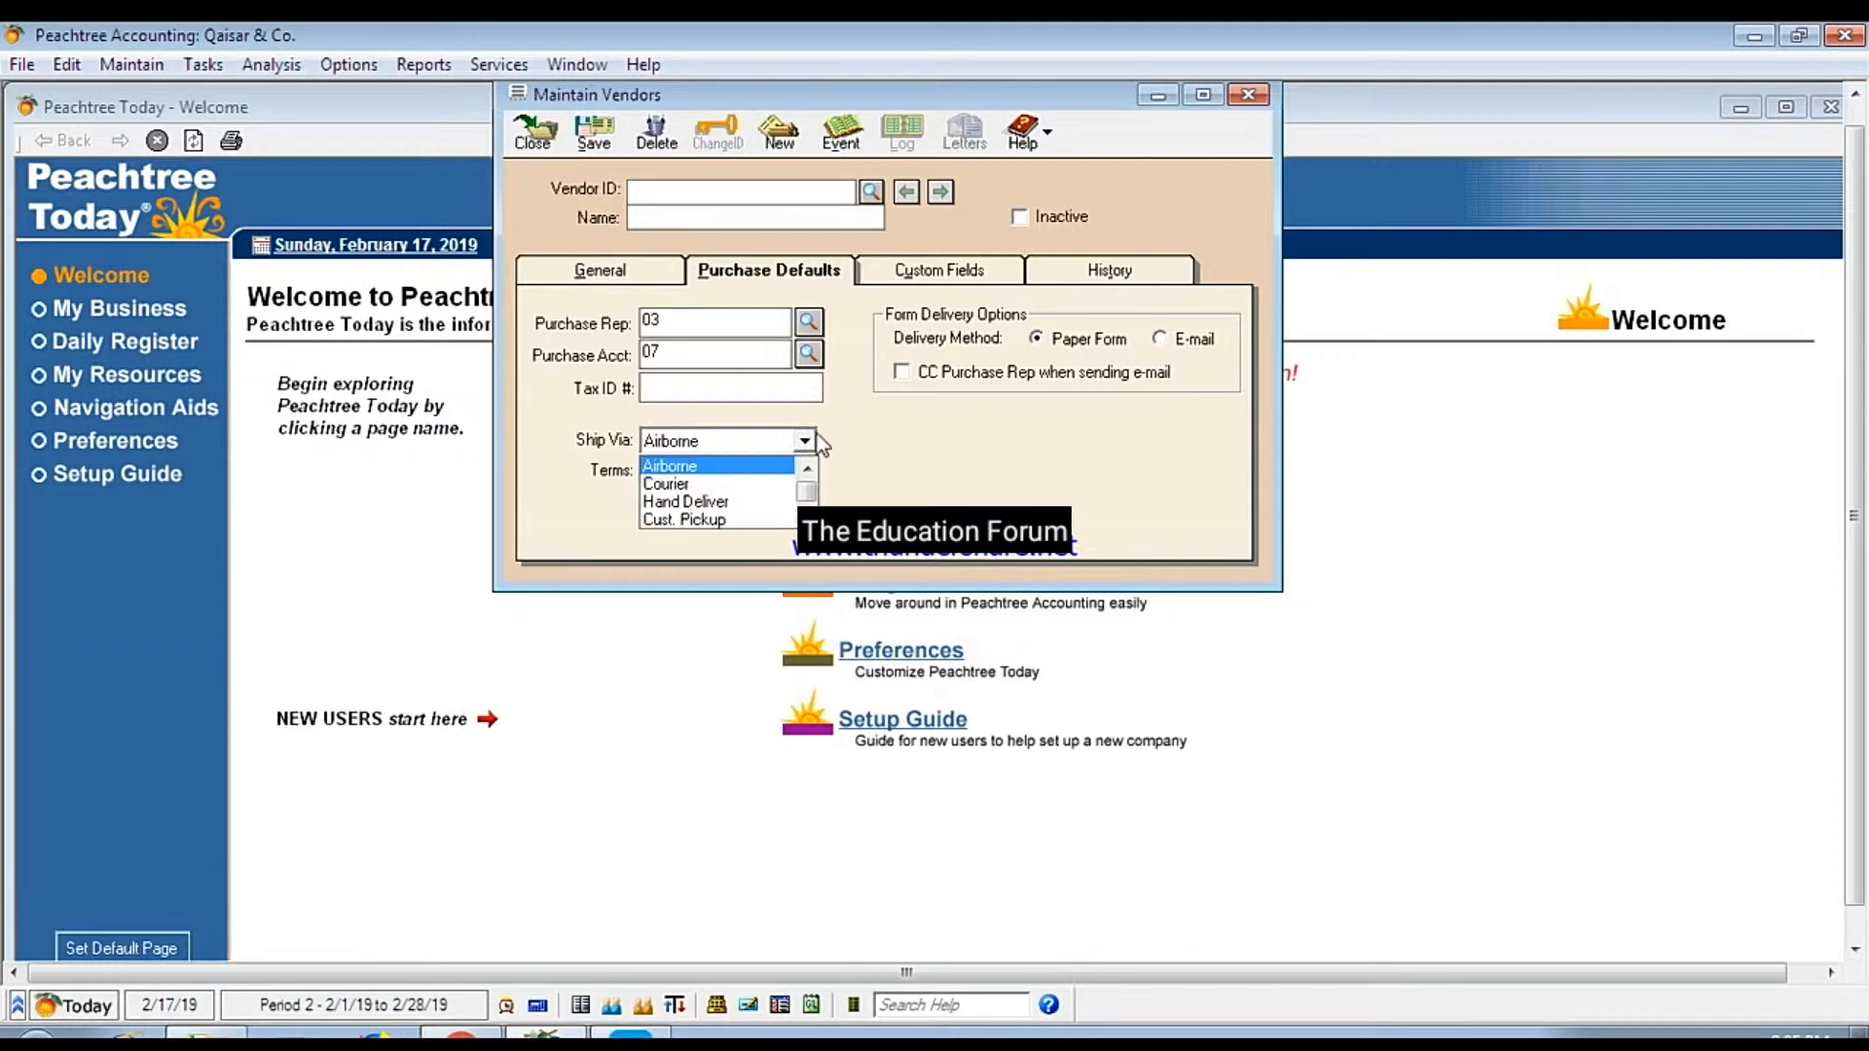
{"action": "scroll", "coordinate": [761, 492], "scroll_direction": "down", "scroll_amount": 3}
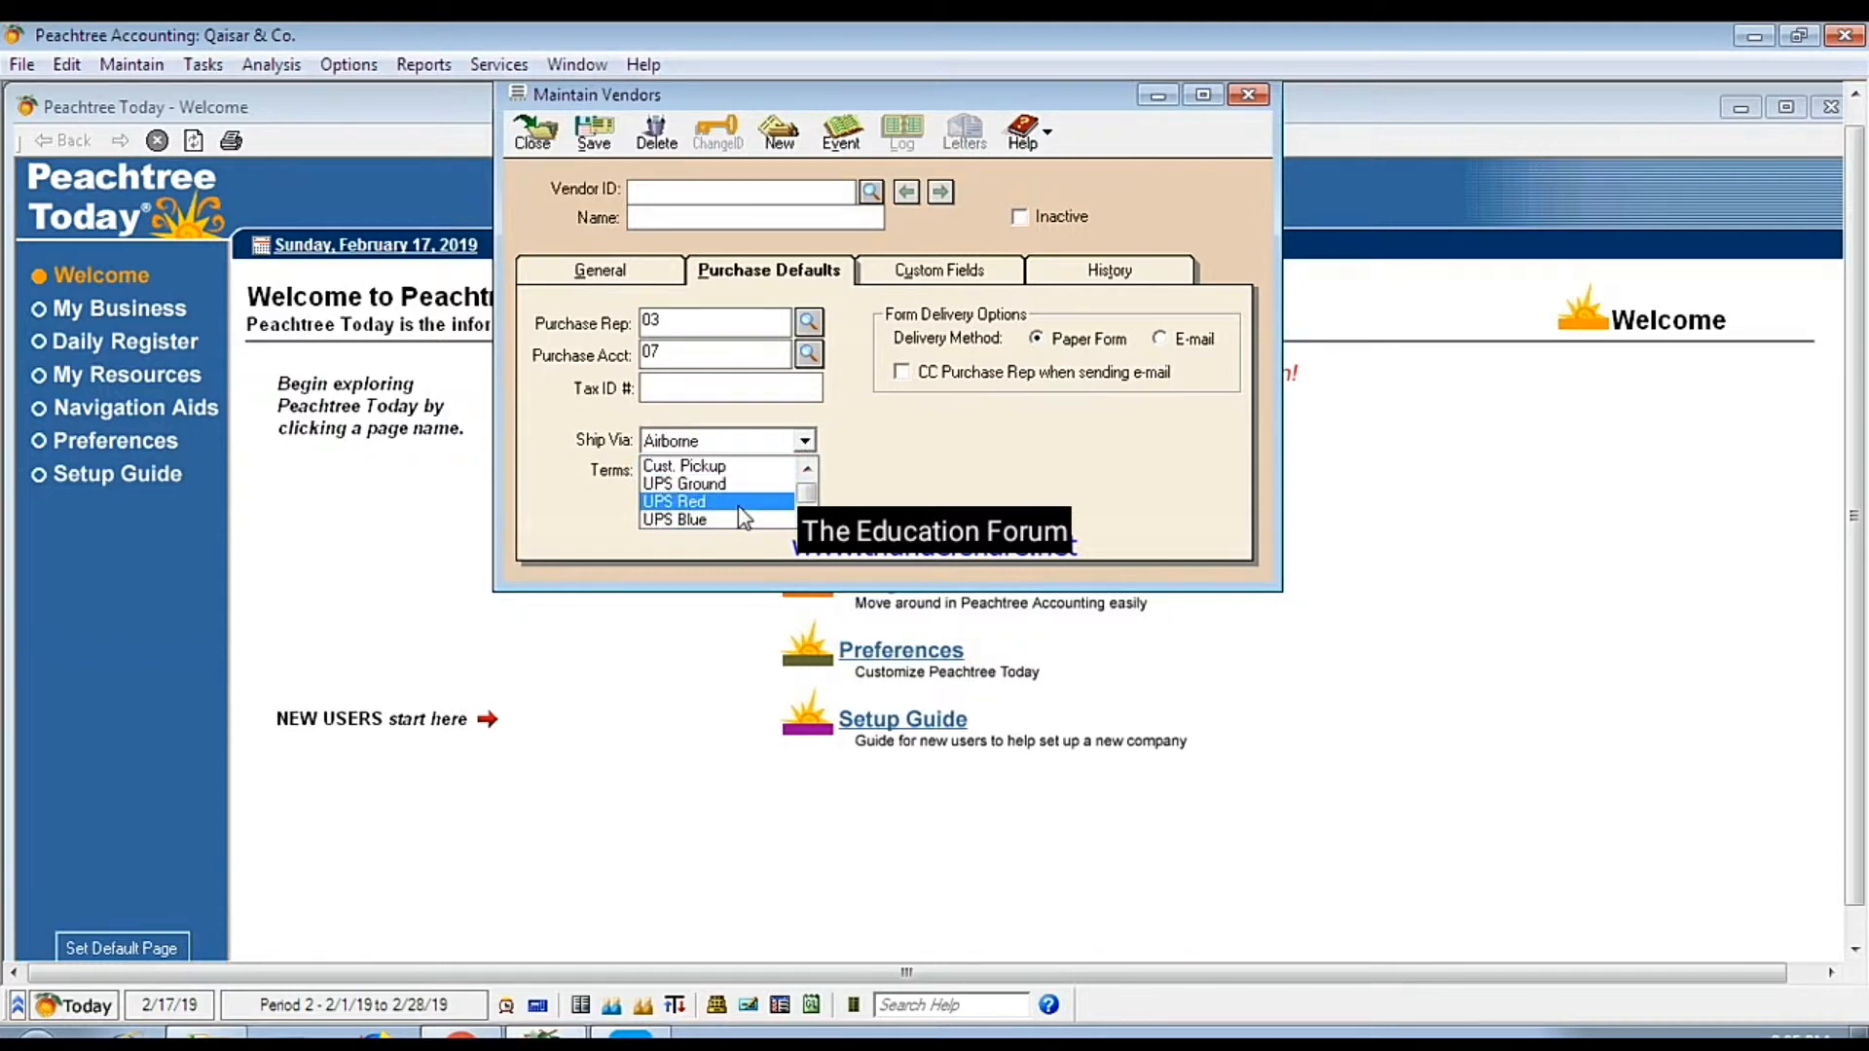
{"action": "scroll", "coordinate": [742, 511], "scroll_direction": "up", "scroll_amount": 3}
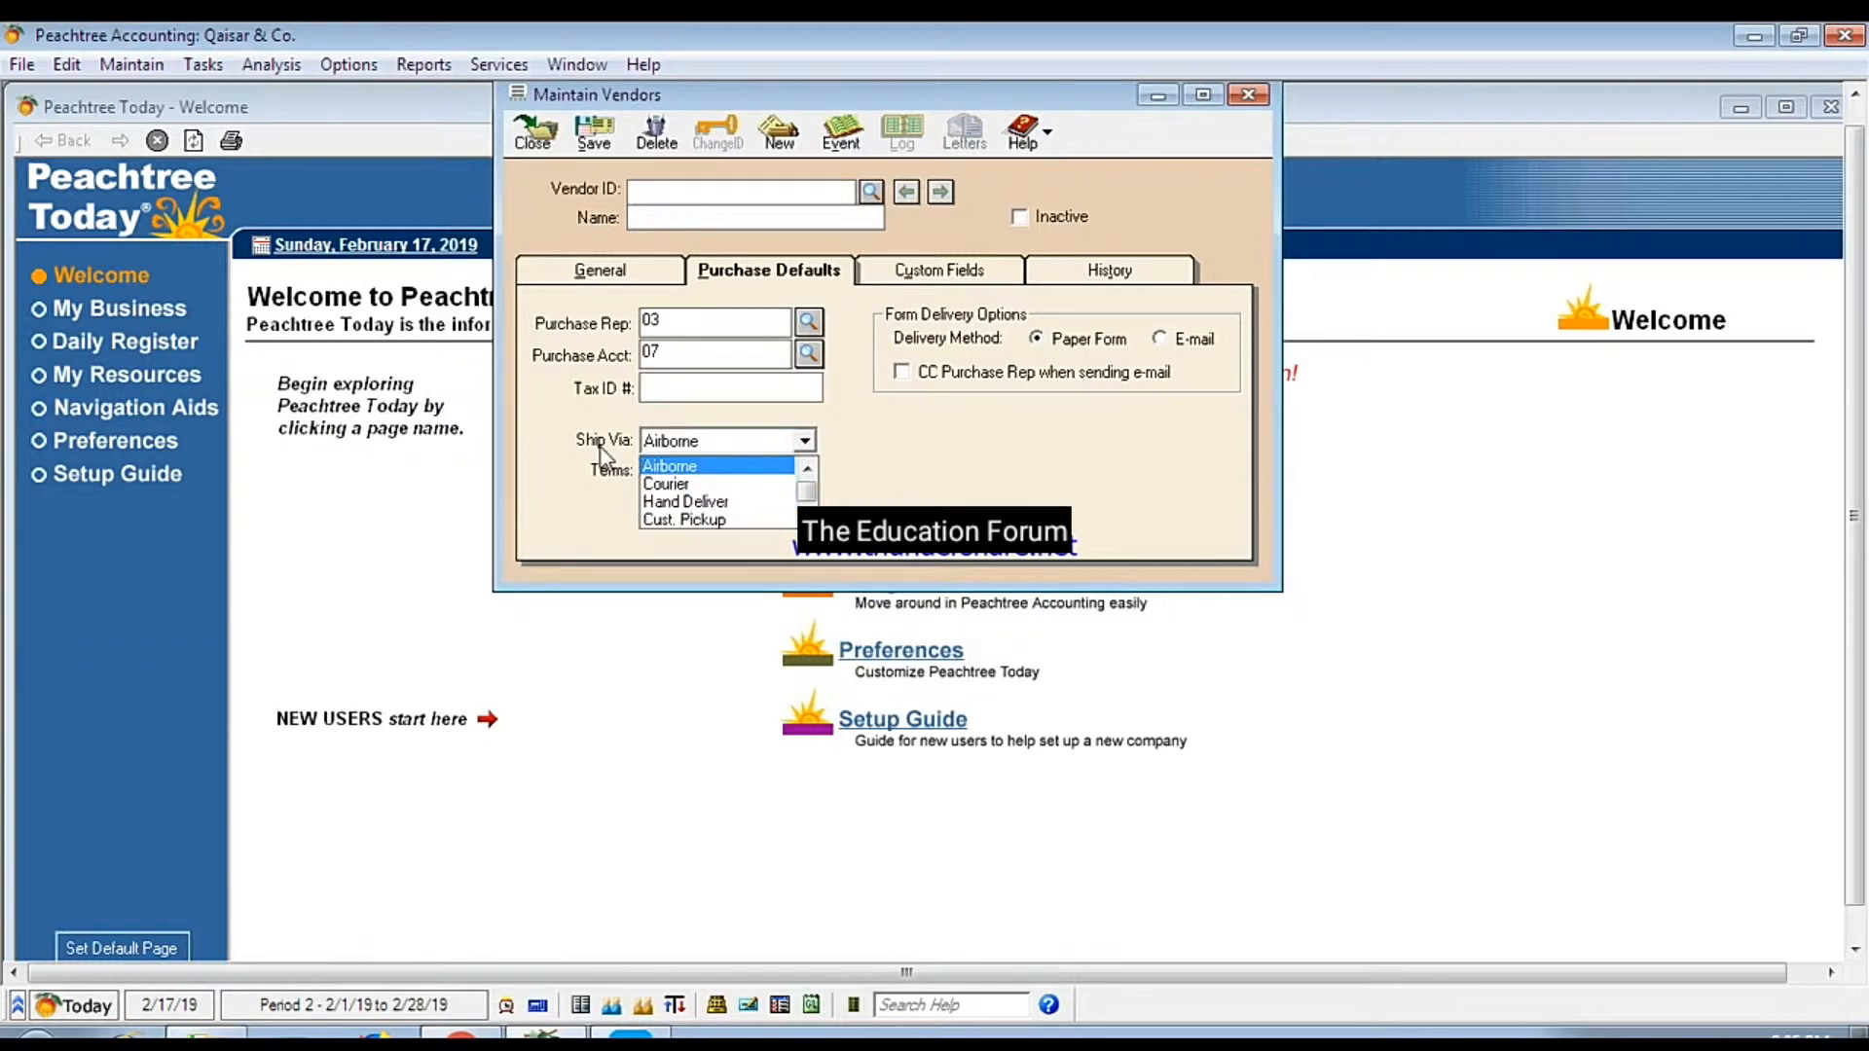
{"action": "scroll", "coordinate": [693, 497], "scroll_direction": "down", "scroll_amount": 3}
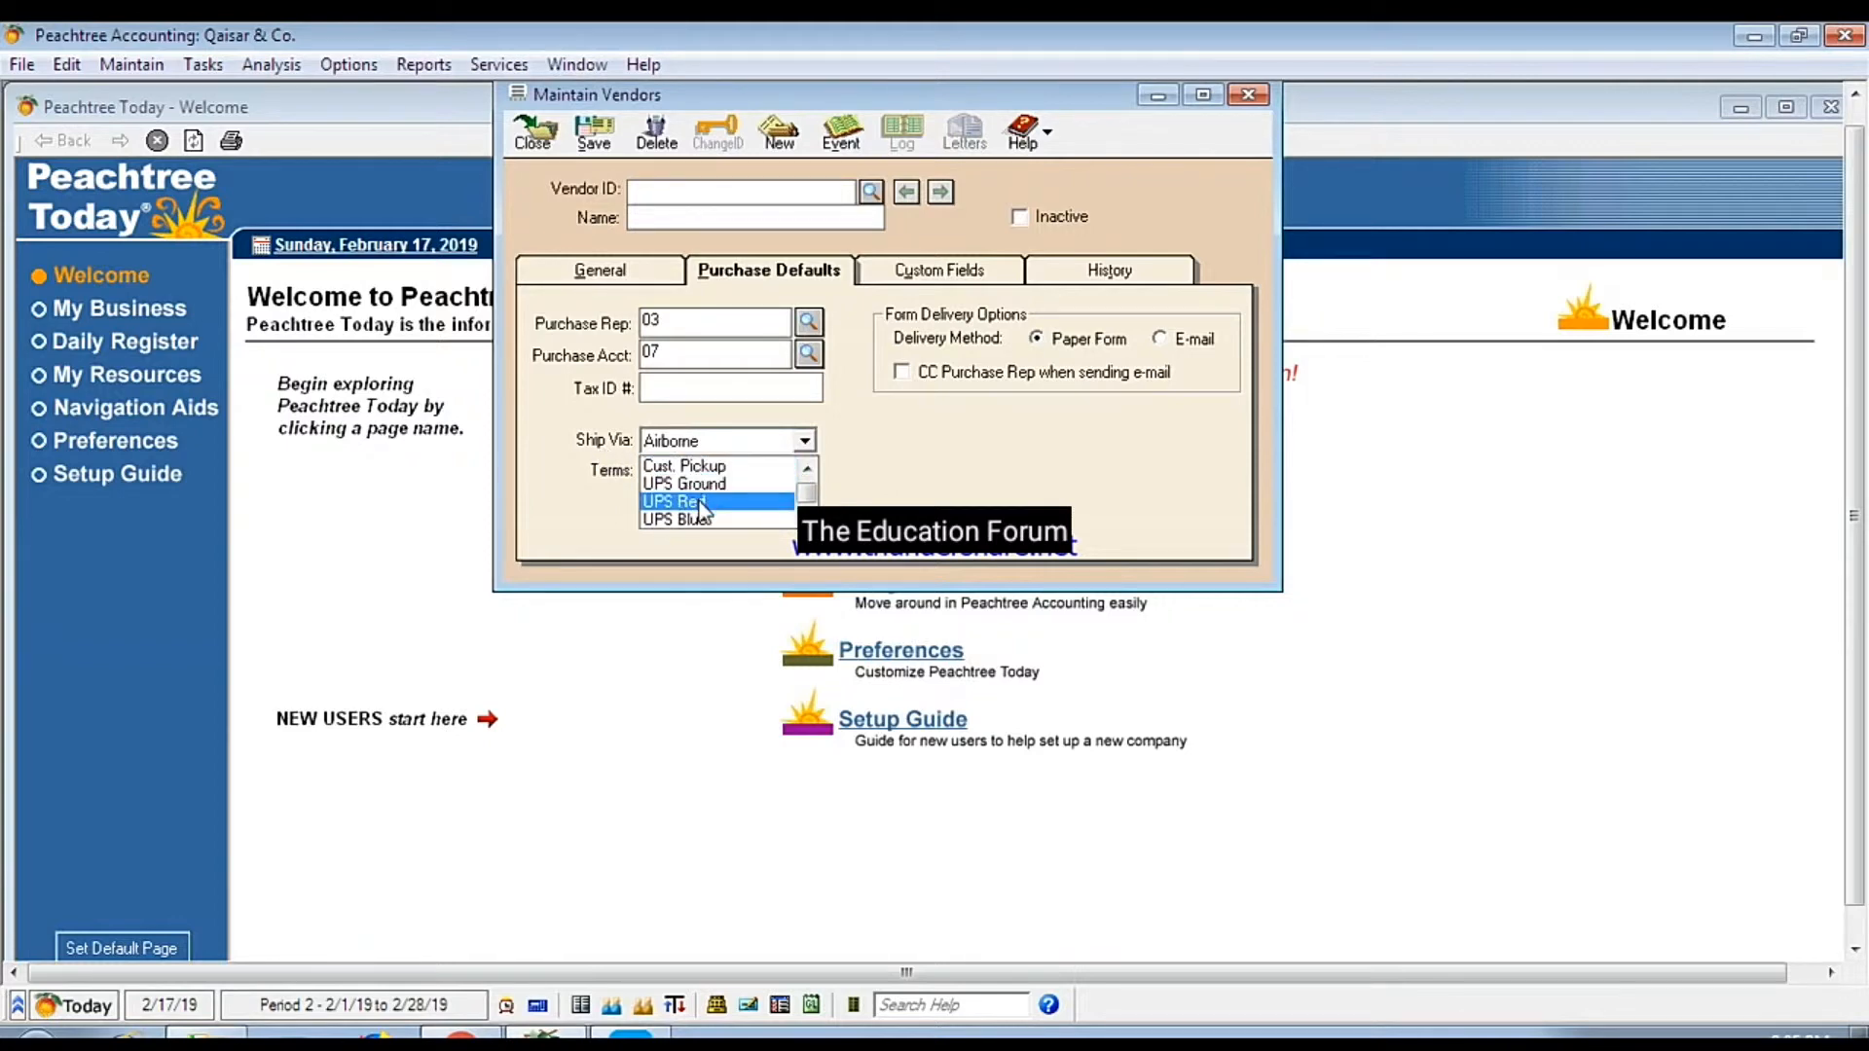
{"action": "scroll", "coordinate": [703, 506], "scroll_direction": "up", "scroll_amount": 2}
{"action": "scroll", "coordinate": [704, 508], "scroll_direction": "up", "scroll_amount": 1}
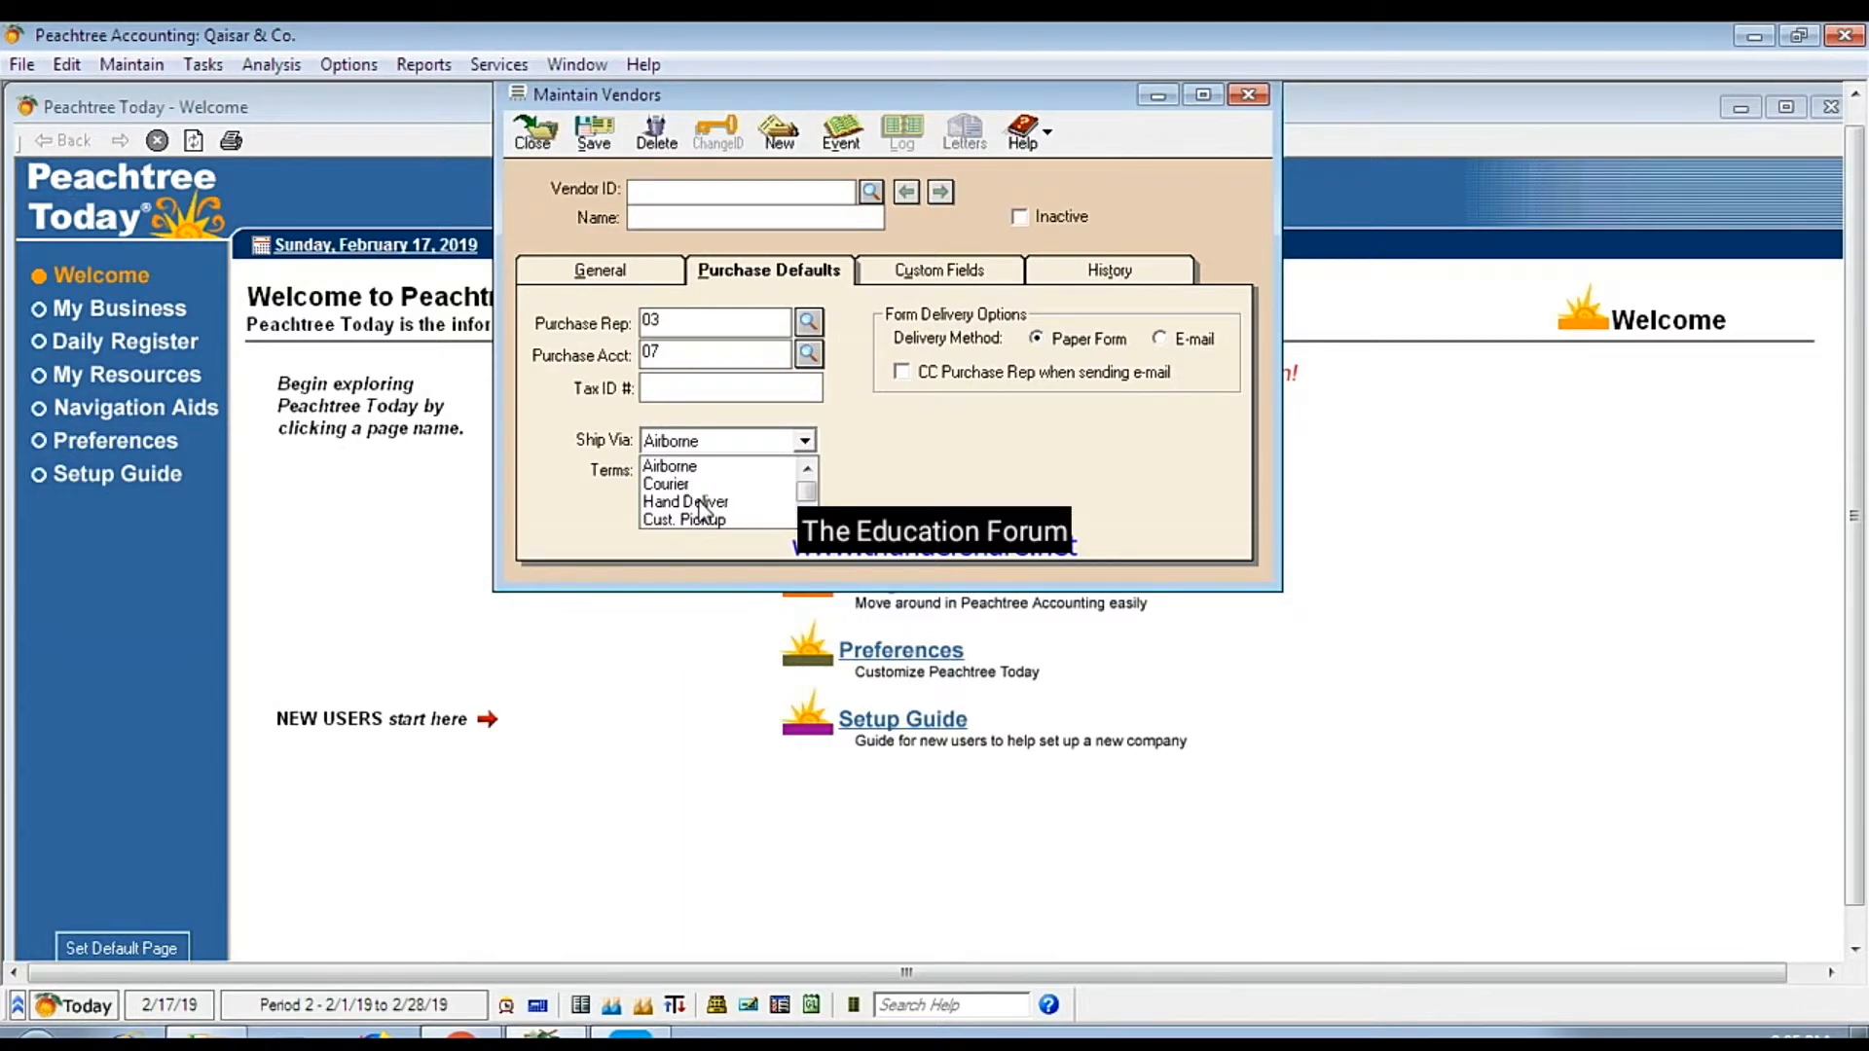
{"action": "left_click", "coordinate": [606, 443]}
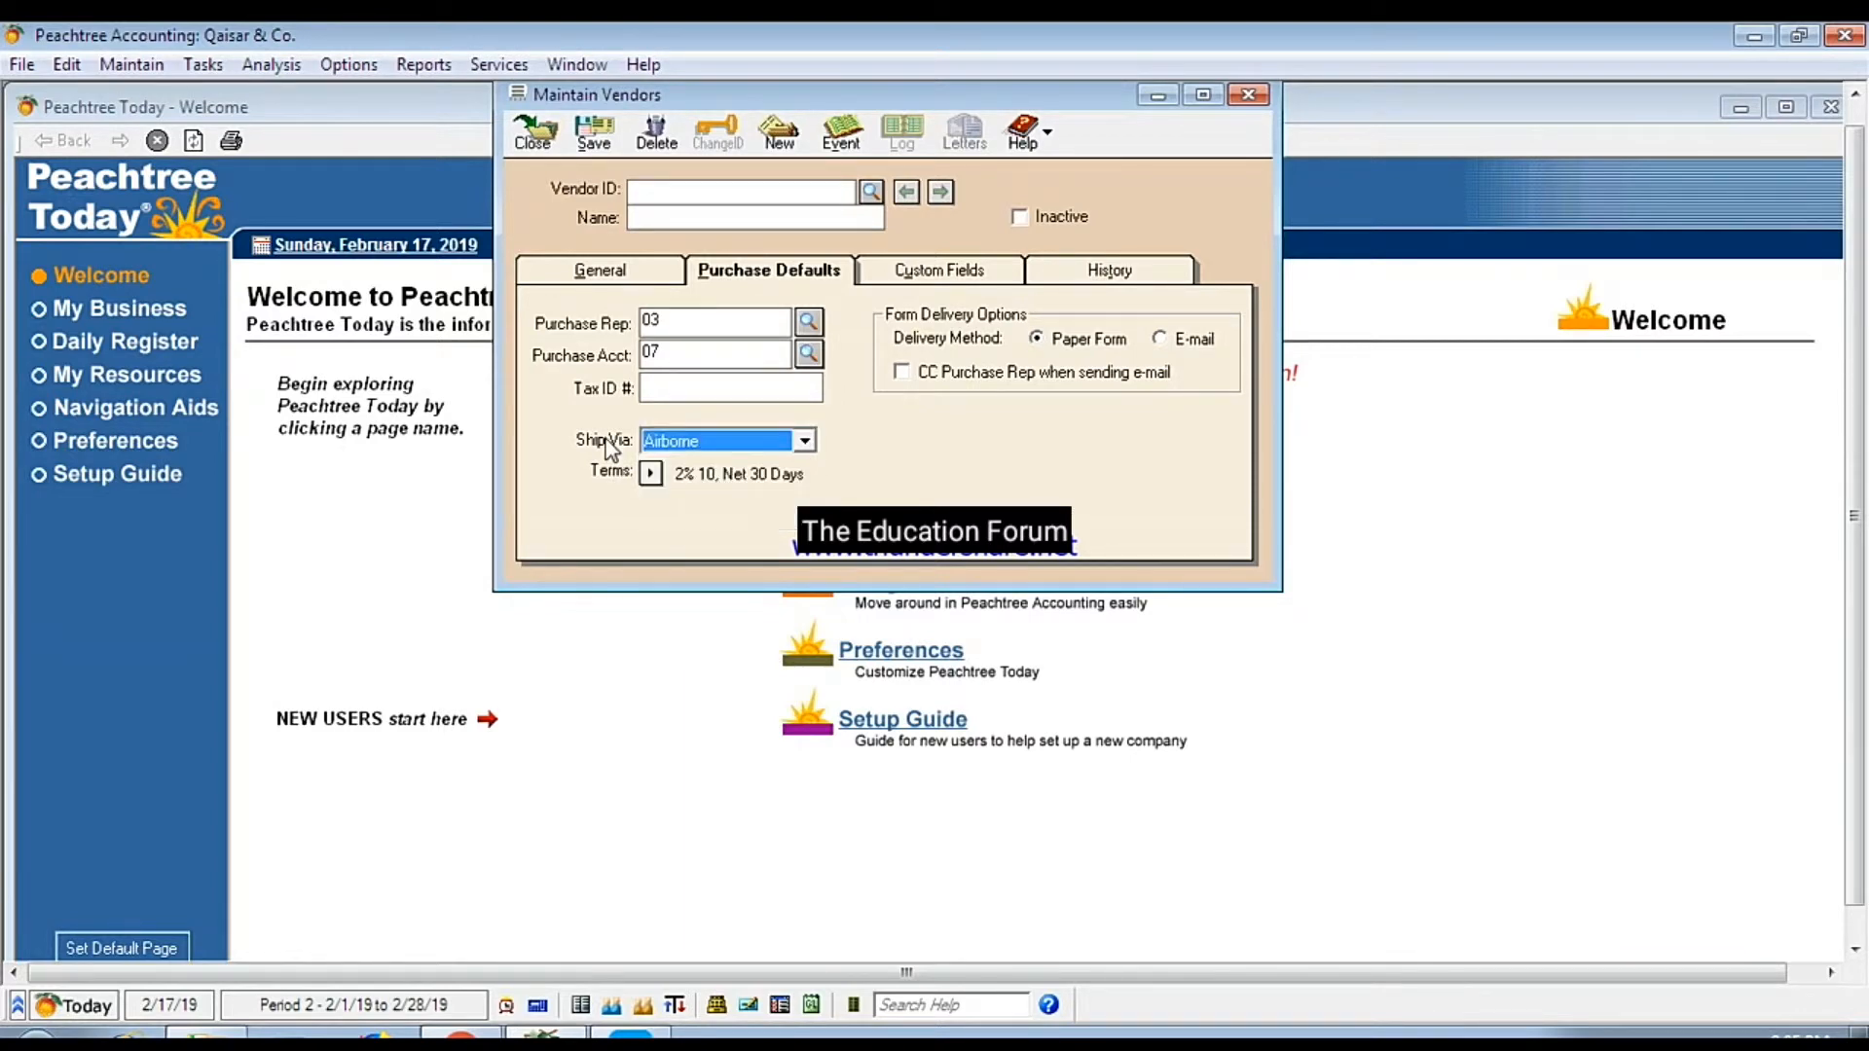
Step: Review the vendor's payment terms, including due days, discount and credit limit, and accept the standard terms
{"action": "left_click", "coordinate": [651, 476]}
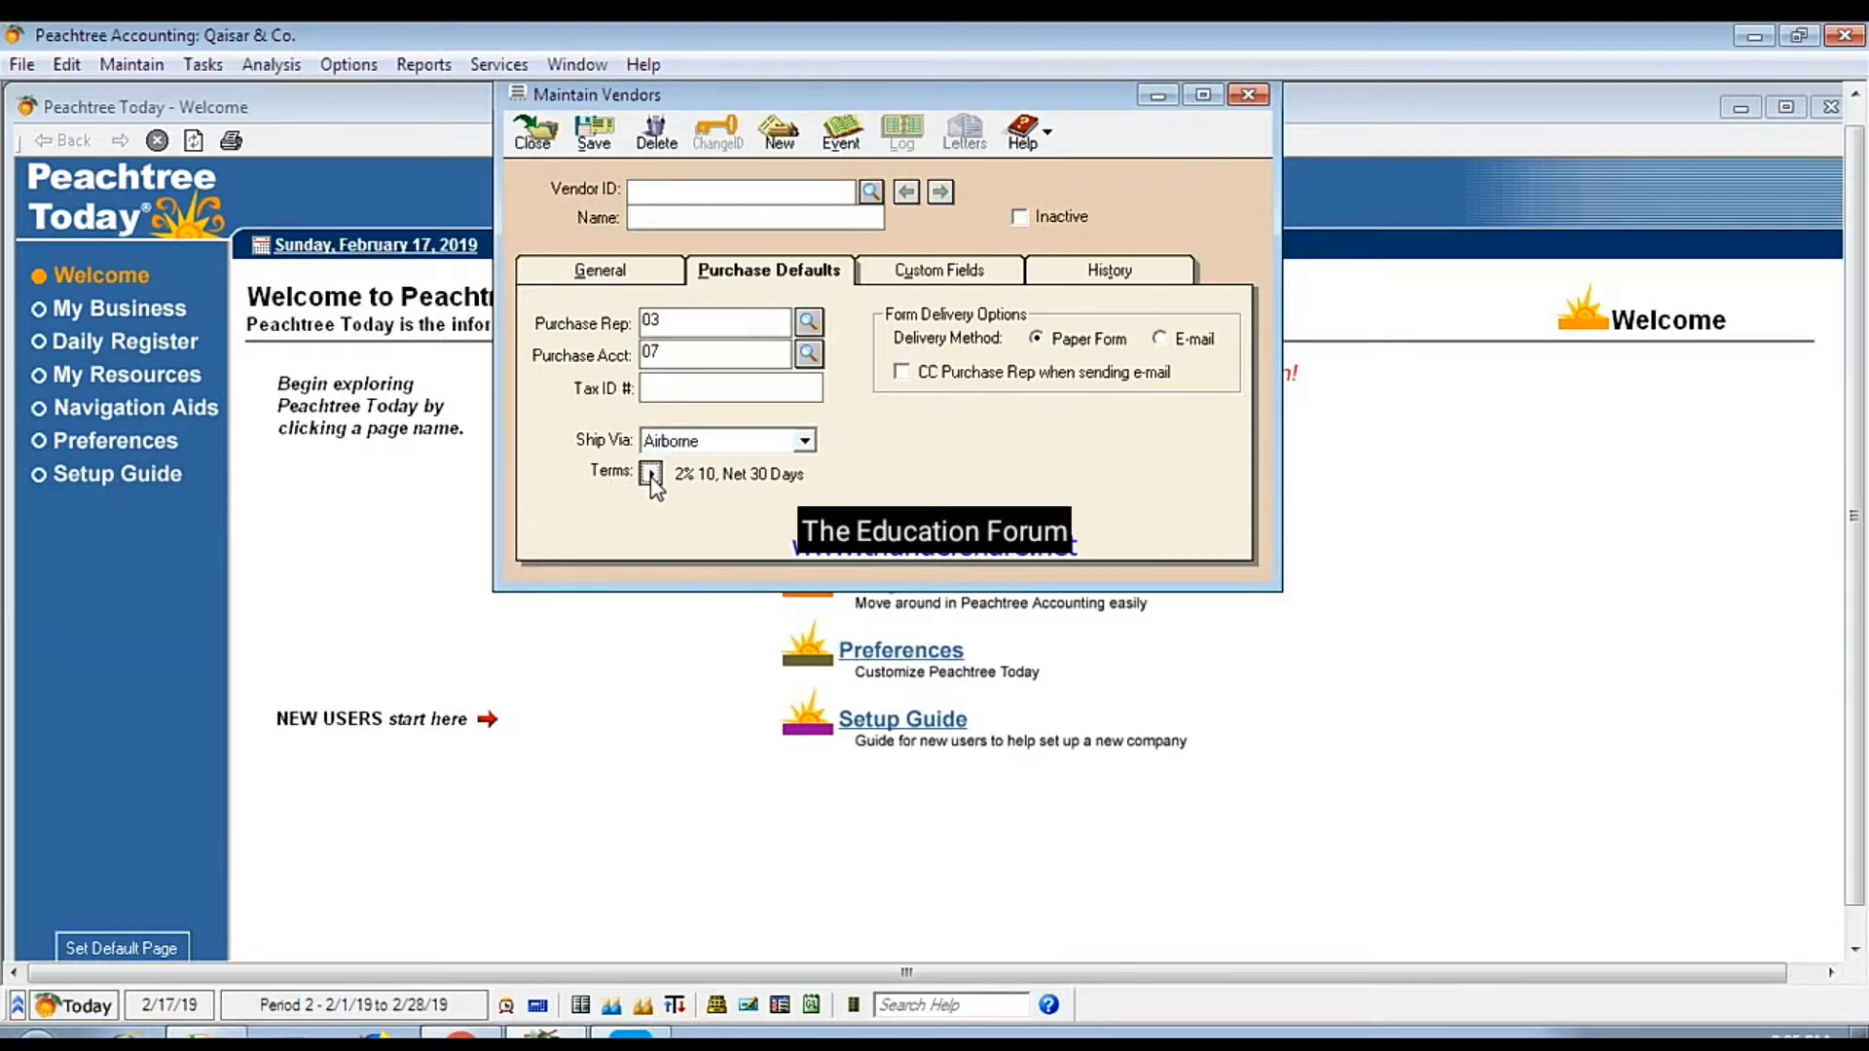
{"action": "left_click_drag", "start_coordinate": [901, 353], "coordinate": [726, 155]}
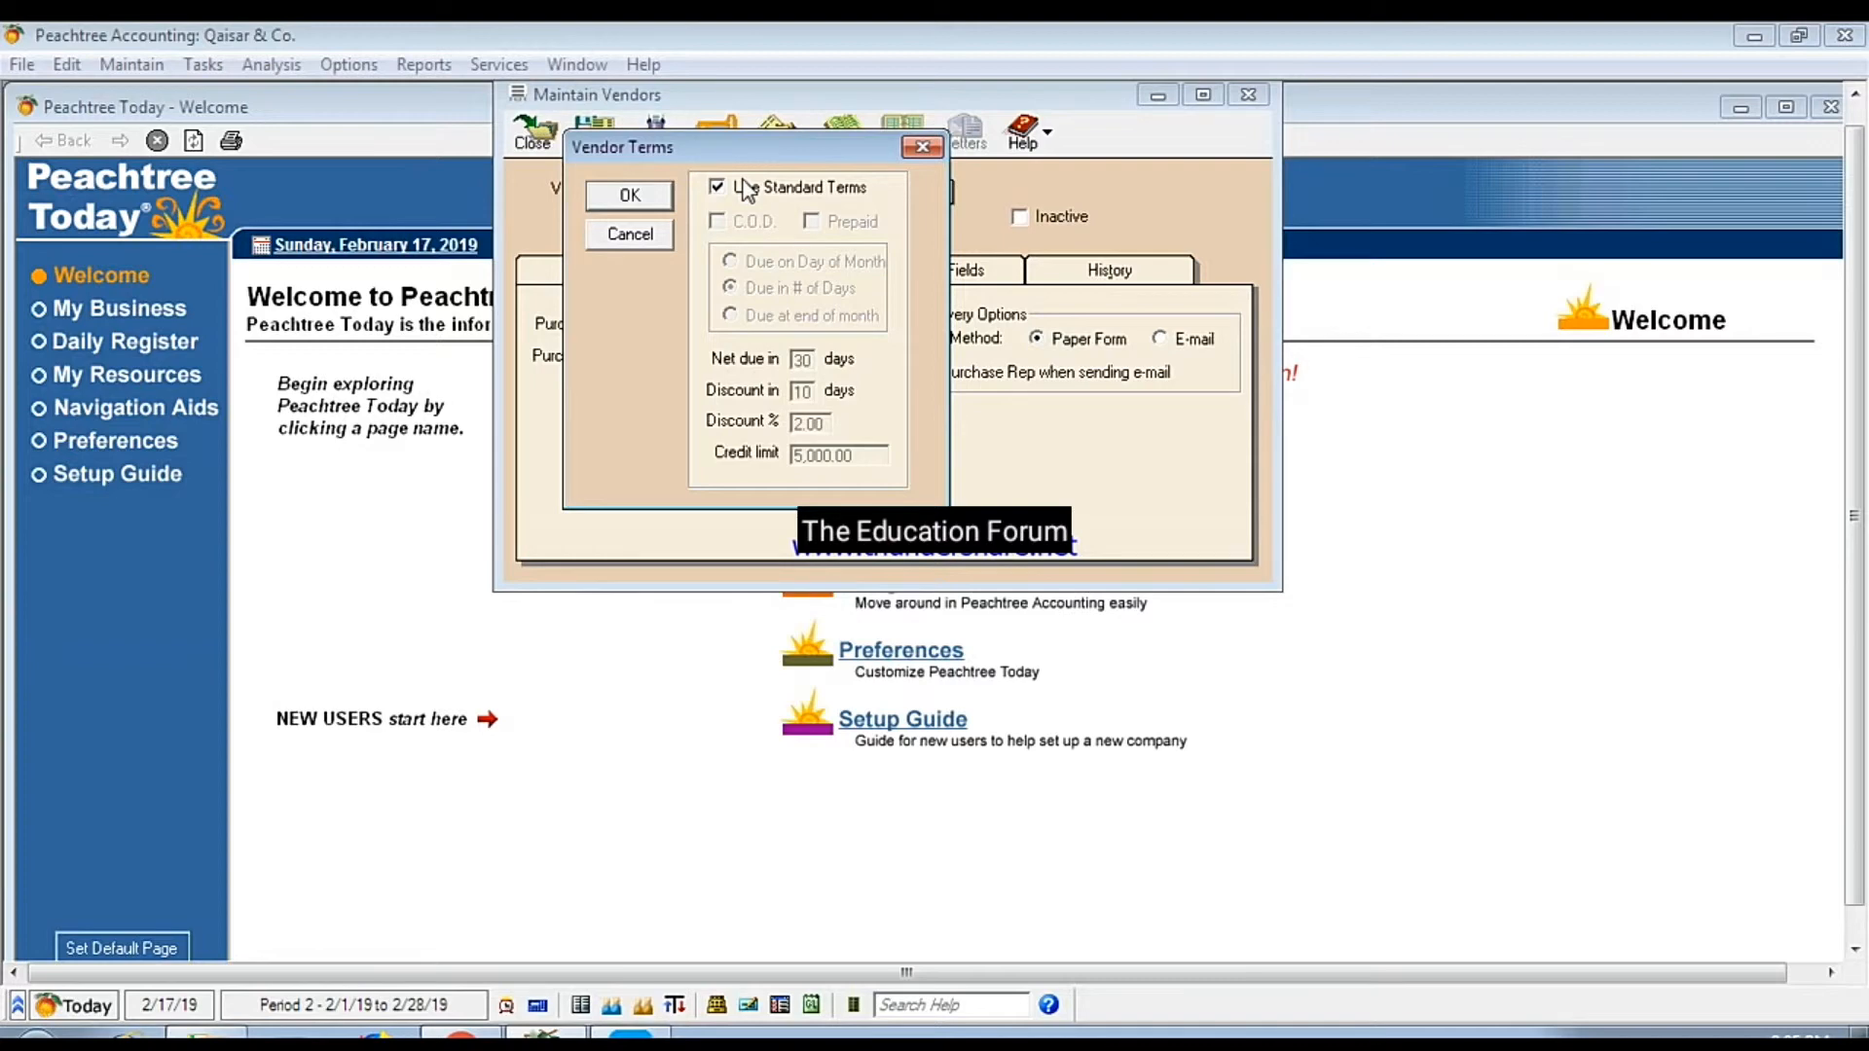
{"action": "key", "text": "Return"}
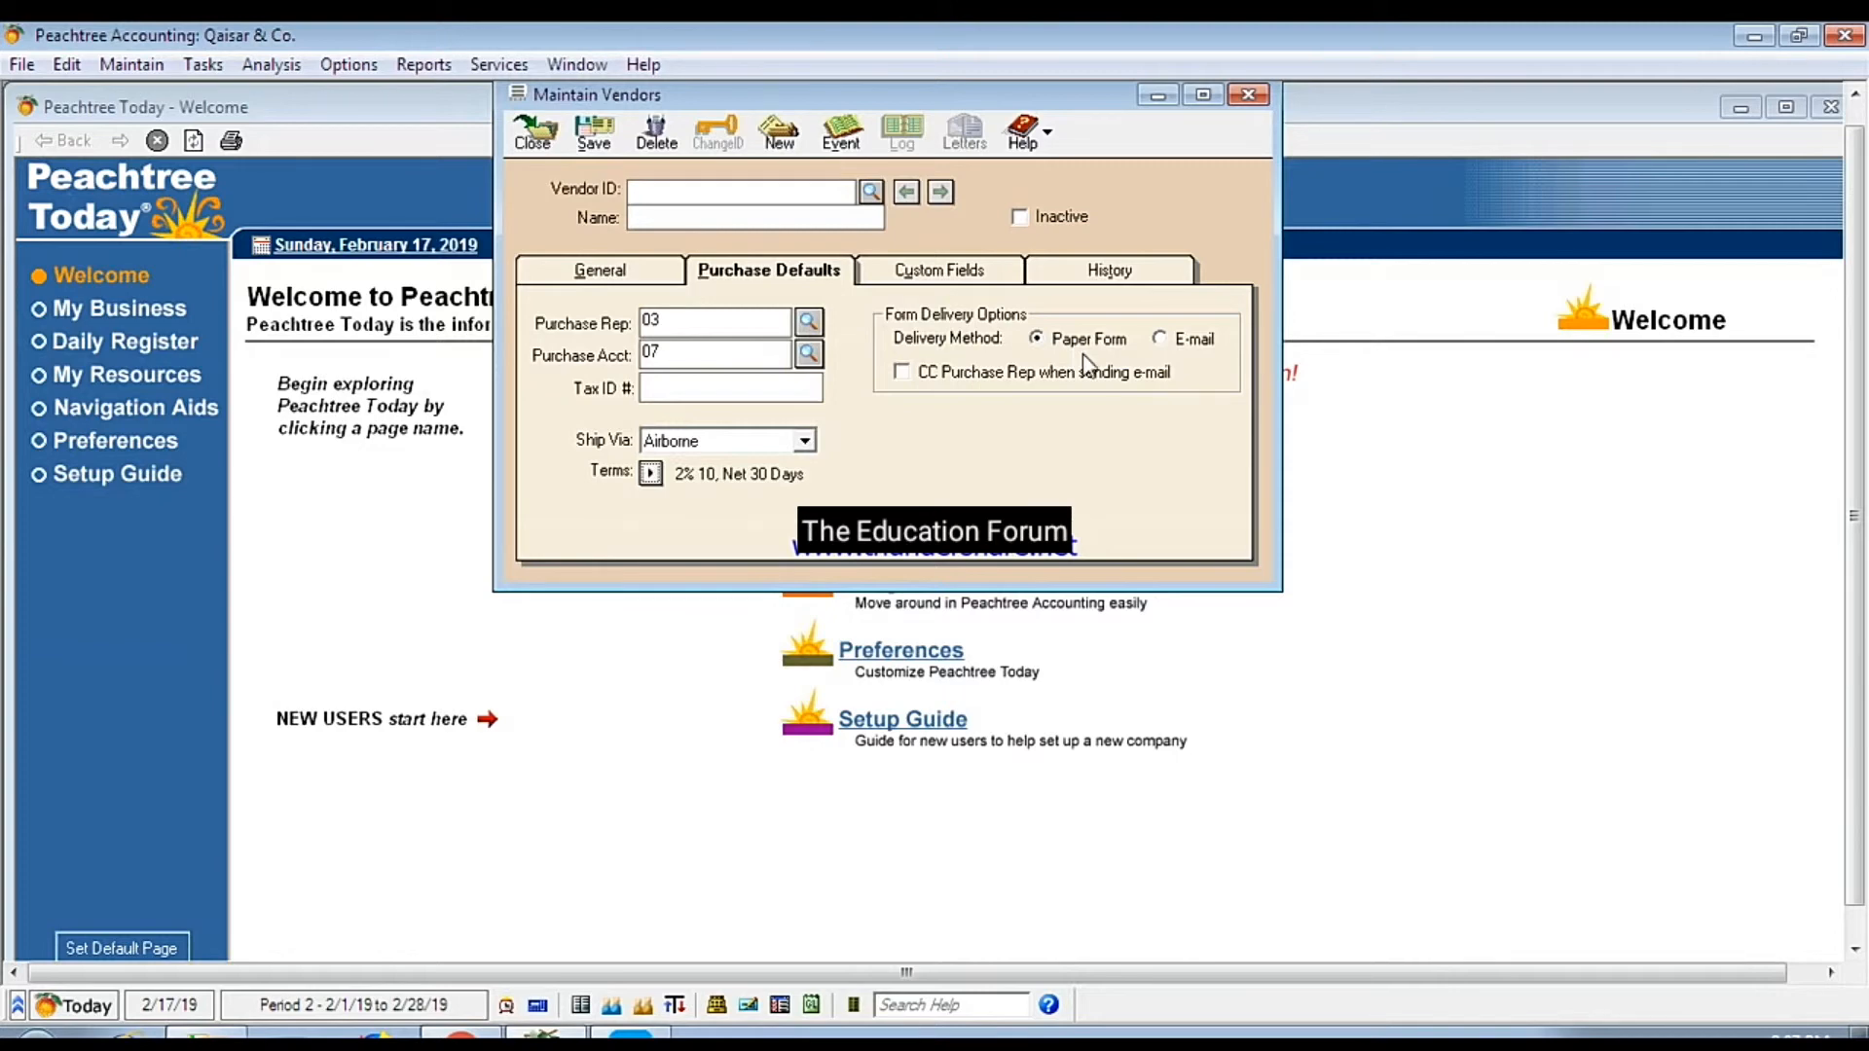
Step: Set the vendor's form delivery method to E-mail and check the e-mail field in the general vendor details
{"action": "left_click", "coordinate": [1162, 339]}
{"action": "left_click", "coordinate": [615, 273]}
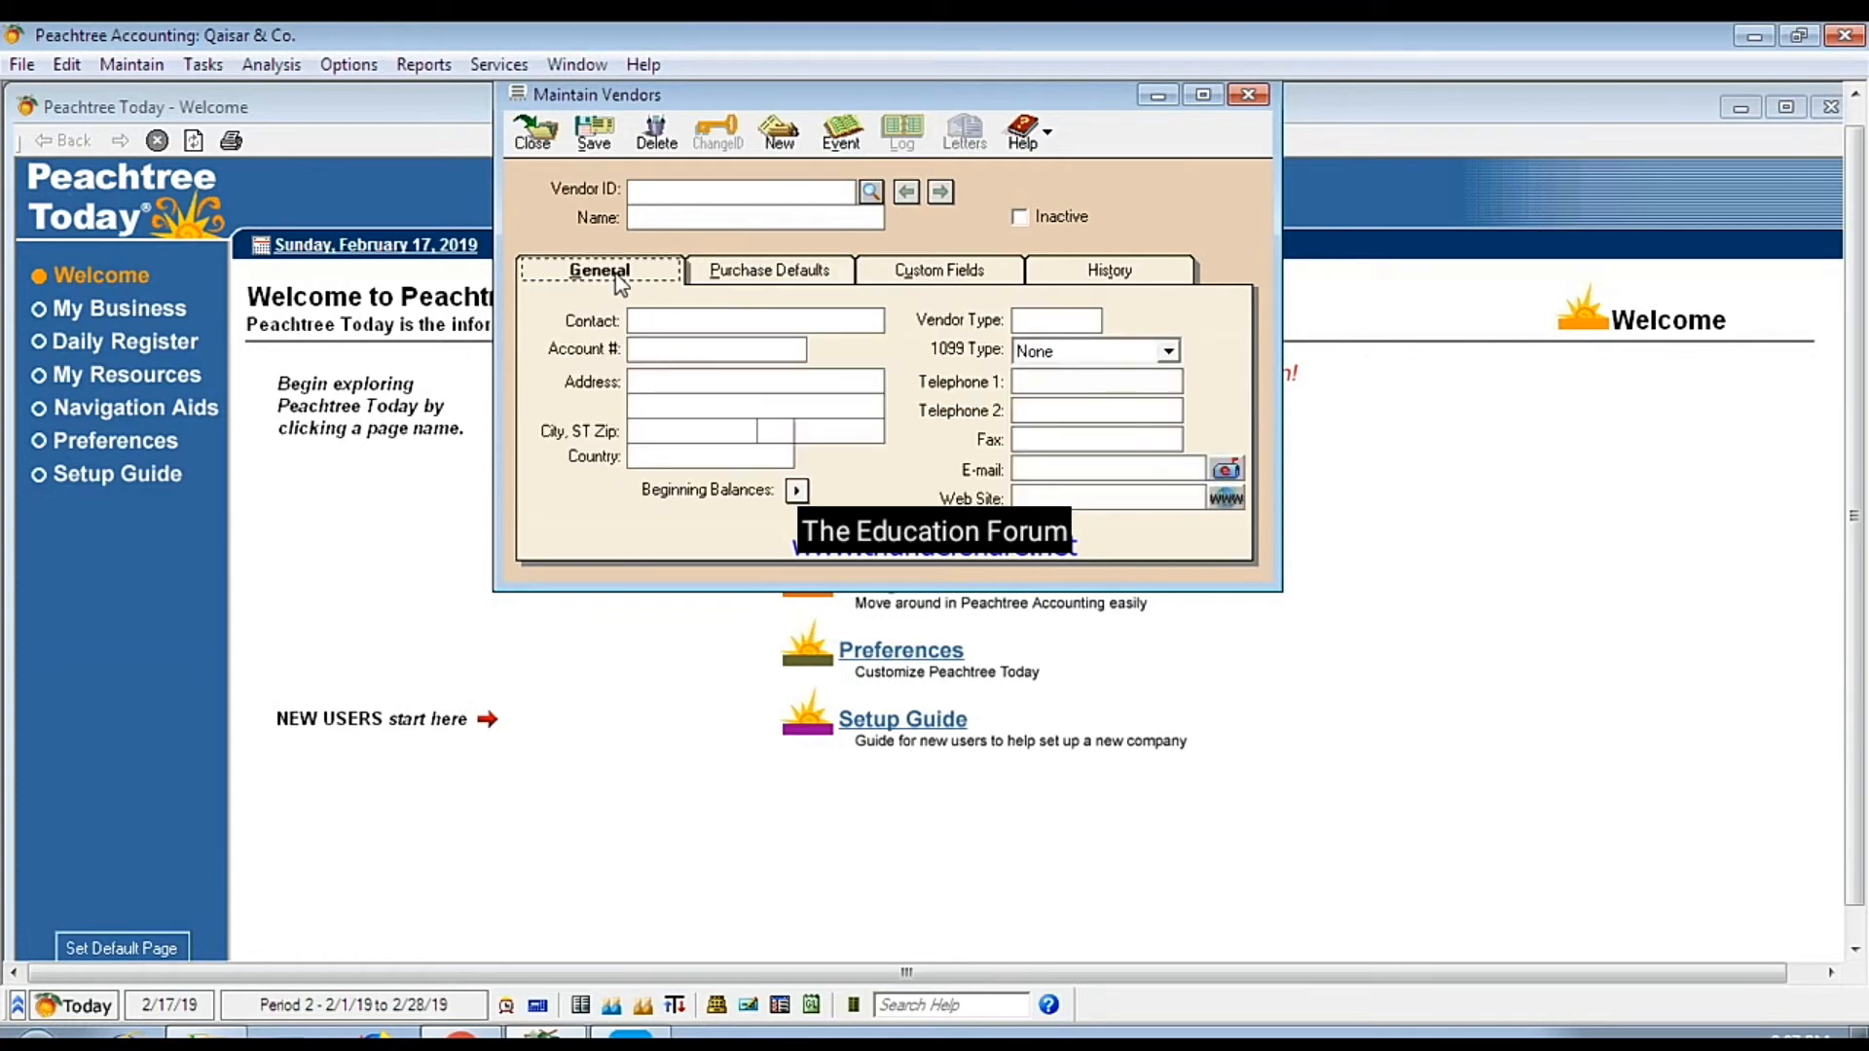
{"action": "left_click", "coordinate": [1047, 470]}
{"action": "left_click", "coordinate": [769, 271]}
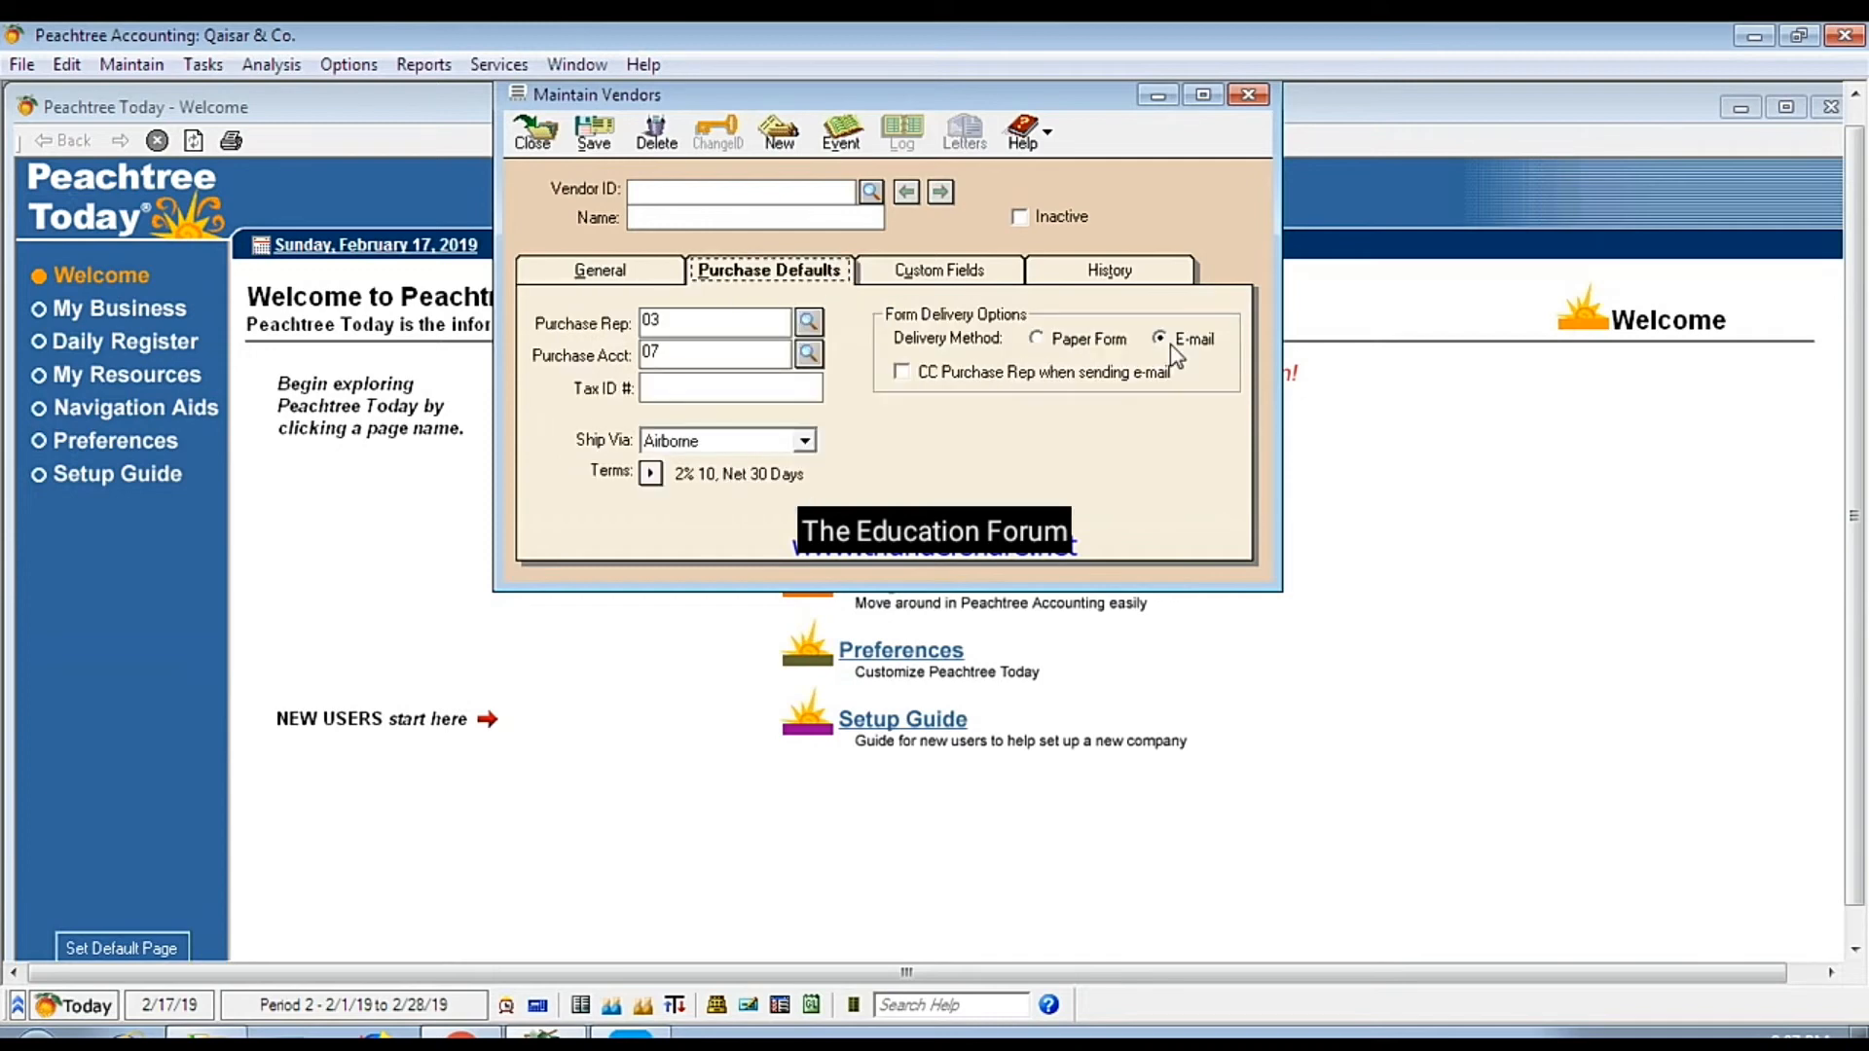